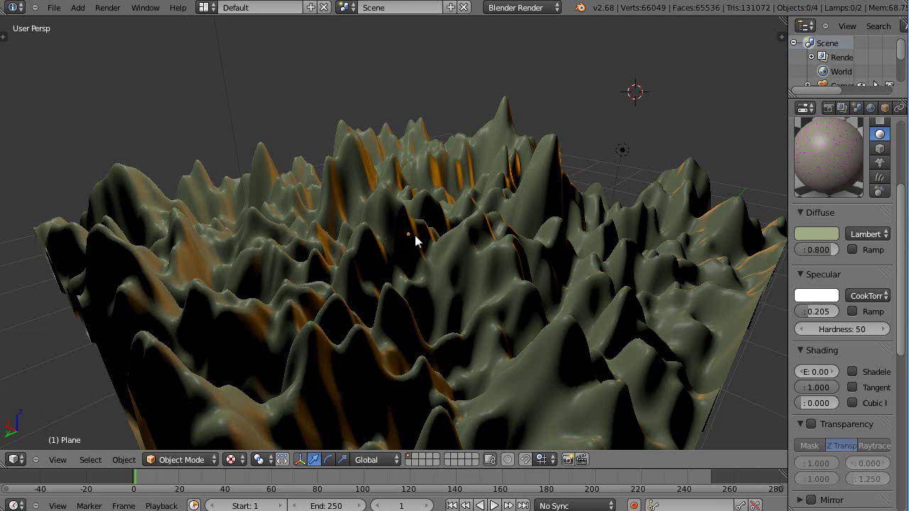
# After orbiting and zooming the terrain, choose File > New to get the Reload Start-Up File prompt.
pyautogui.moveTo(406, 298)
pyautogui.mouseDown(button='middle')
pyautogui.moveTo(369, 288)
pyautogui.moveTo(404, 290)
pyautogui.moveTo(397, 283)
pyautogui.mouseUp(button='middle')
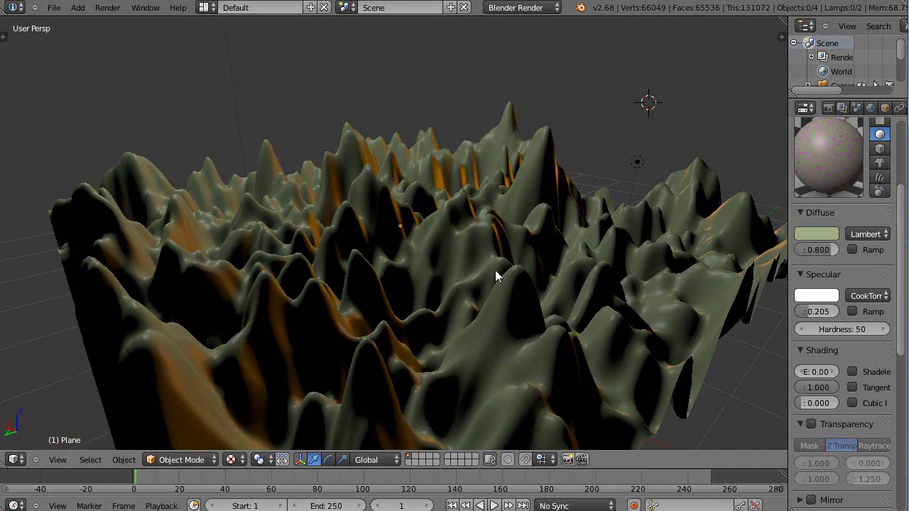
pyautogui.scroll(-3, 456, 280)
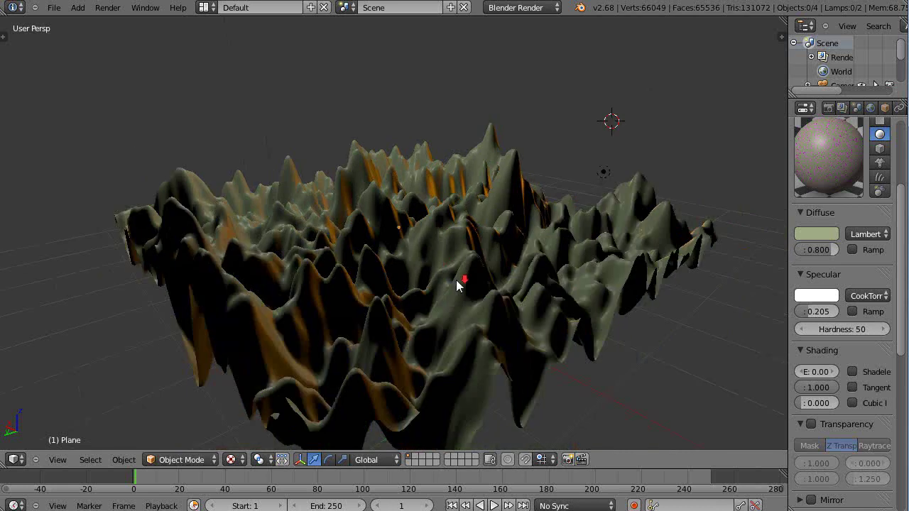
pyautogui.click(54, 8)
pyautogui.click(71, 22)
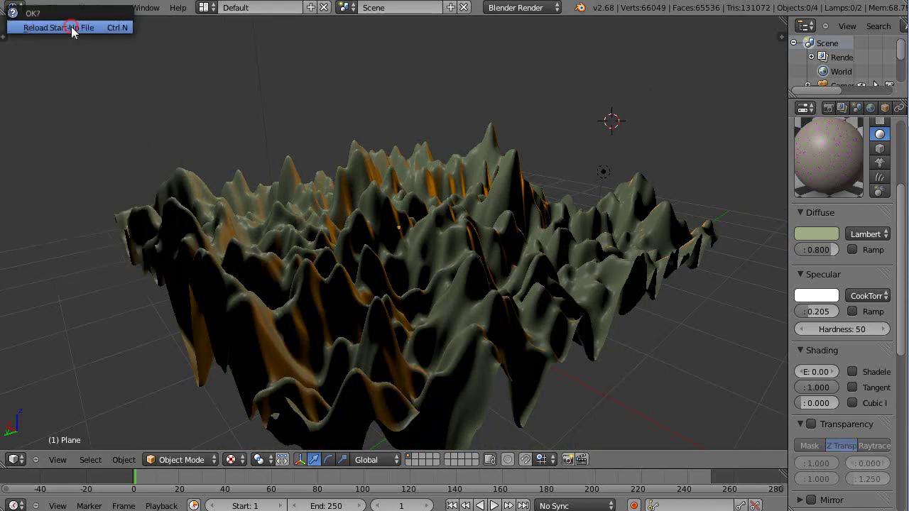
# Reload the start-up scene and delete the default cube.
pyautogui.click(71, 26)
pyautogui.scroll(3, 375, 270)
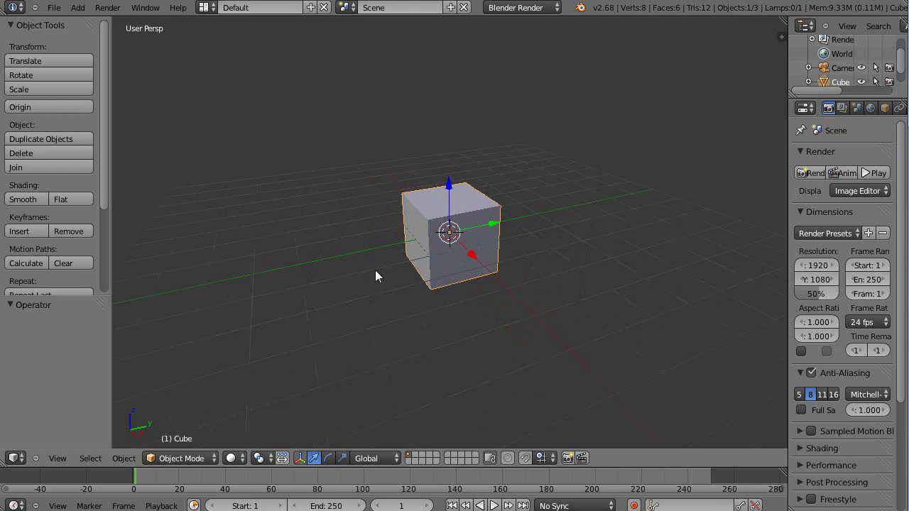
pyautogui.press('x')
pyautogui.click(377, 270)
# Add a plane and scale it to about 5.527.
pyautogui.hotkey('shift', 'a')
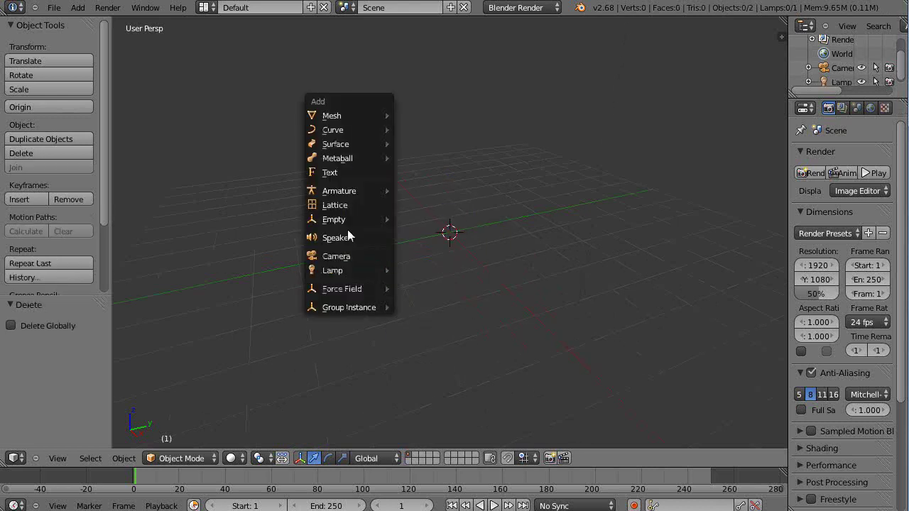
pyautogui.moveTo(355, 116)
pyautogui.click(419, 115)
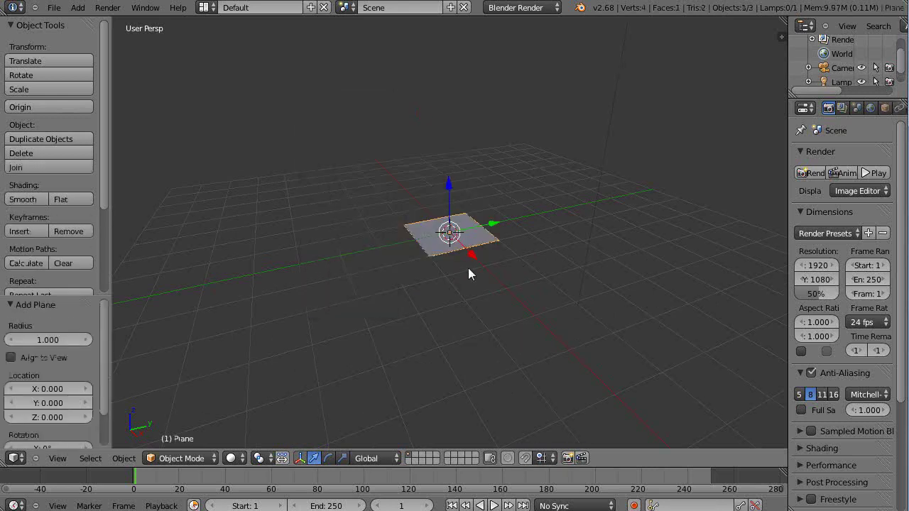
pyautogui.press('s')
pyautogui.click(648, 350)
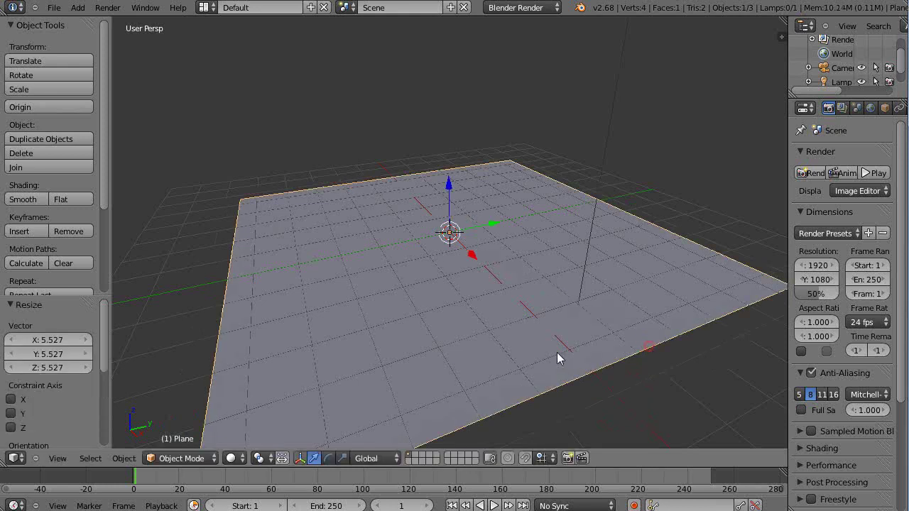
# In Edit Mode, subdivide the plane repeatedly into a 1024-face grid.
pyautogui.press('Tab')
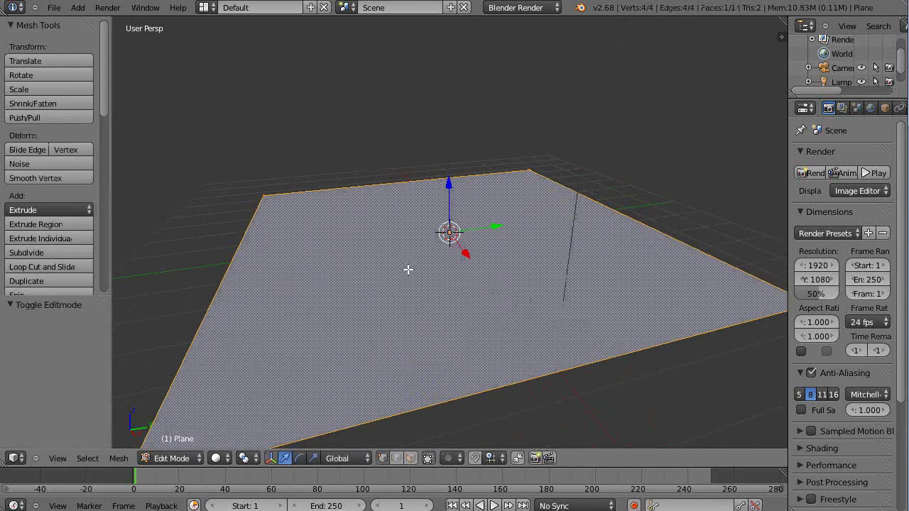
pyautogui.press('w')
pyautogui.click(369, 190)
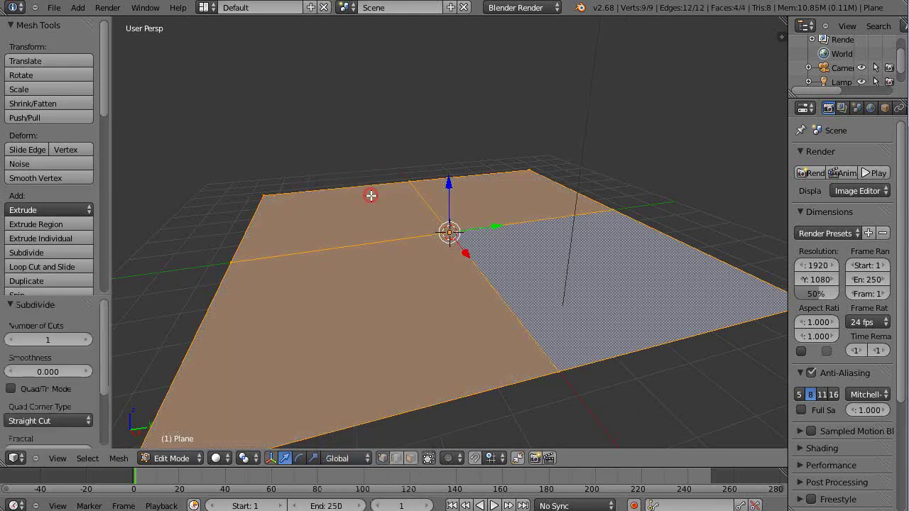
pyautogui.press('w')
pyautogui.click(370, 192)
pyautogui.press('w')
pyautogui.click(371, 192)
pyautogui.press('w')
pyautogui.click(371, 191)
pyautogui.press('w')
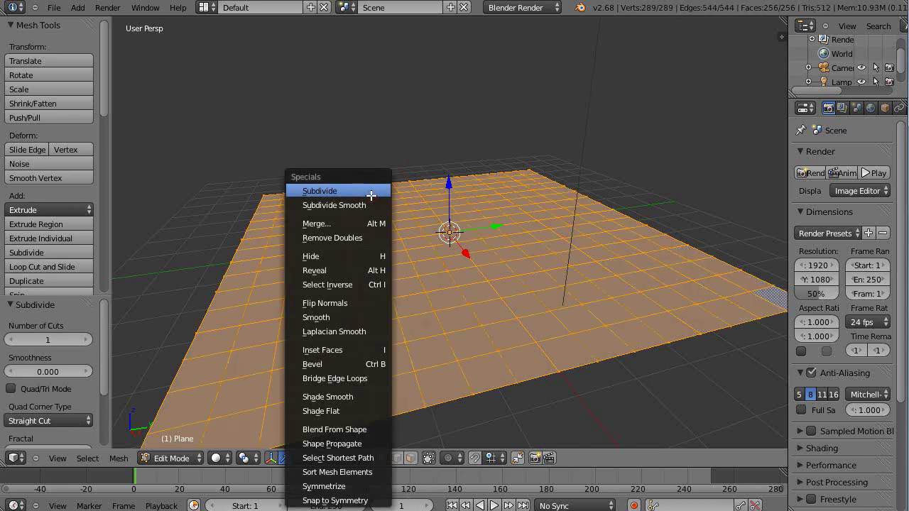
pyautogui.click(371, 192)
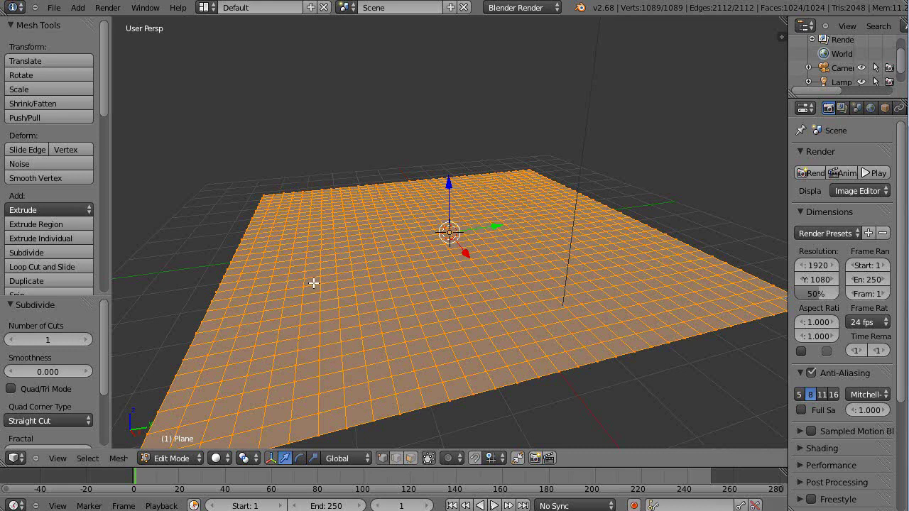
# Select thirteen scattered vertices across the plane.
pyautogui.rightClick(307, 253)
pyautogui.keyDown('shift'); pyautogui.rightClick(338, 298); pyautogui.keyUp('shift')
pyautogui.keyDown('shift'); pyautogui.rightClick(434, 311); pyautogui.keyUp('shift')
pyautogui.keyDown('shift'); pyautogui.rightClick(416, 241); pyautogui.keyUp('shift')
pyautogui.keyDown('shift'); pyautogui.rightClick(416, 201); pyautogui.keyUp('shift')
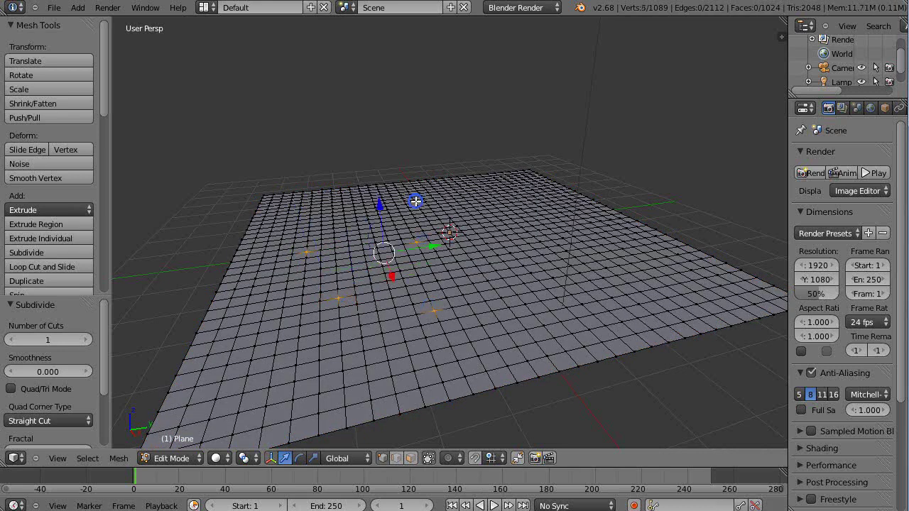
pyautogui.keyDown('shift'); pyautogui.rightClick(512, 218); pyautogui.keyUp('shift')
pyautogui.keyDown('shift'); pyautogui.rightClick(543, 325); pyautogui.keyUp('shift')
pyautogui.keyDown('shift'); pyautogui.rightClick(616, 275); pyautogui.keyUp('shift')
pyautogui.keyDown('shift'); pyautogui.rightClick(574, 256); pyautogui.keyUp('shift')
pyautogui.keyDown('shift'); pyautogui.rightClick(362, 210); pyautogui.keyUp('shift')
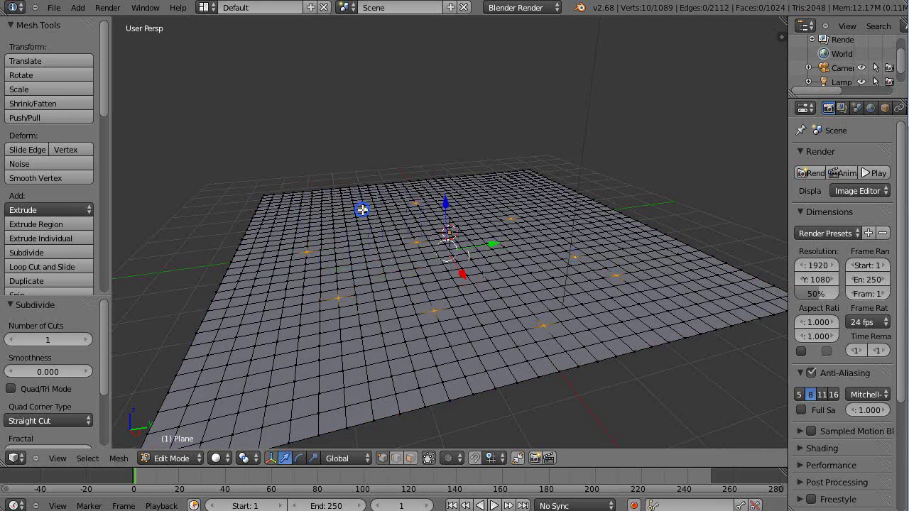
pyautogui.keyDown('shift'); pyautogui.rightClick(269, 388); pyautogui.keyUp('shift')
pyautogui.keyDown('shift'); pyautogui.rightClick(420, 388); pyautogui.keyUp('shift')
pyautogui.keyDown('shift'); pyautogui.rightClick(499, 193); pyautogui.keyUp('shift')
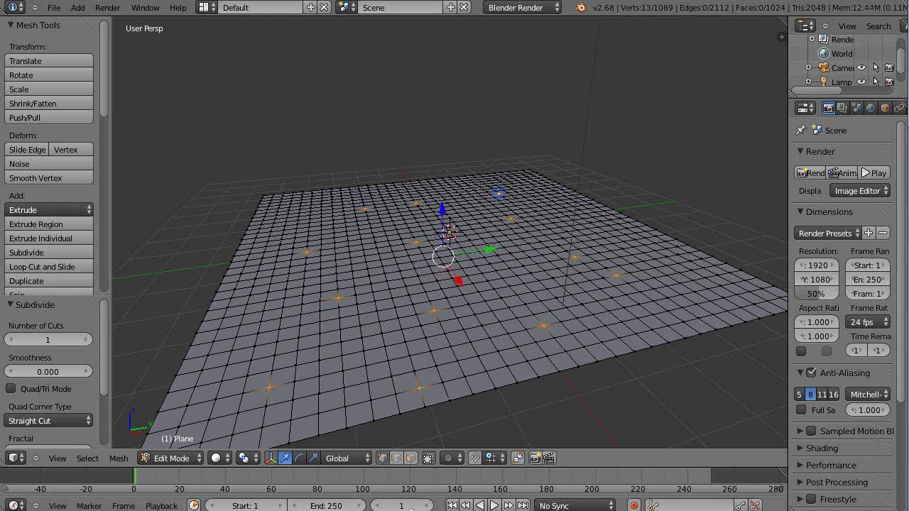
# With Sharp proportional editing on, raise the vertices 1.151 along Z into spikes.
pyautogui.press('o')
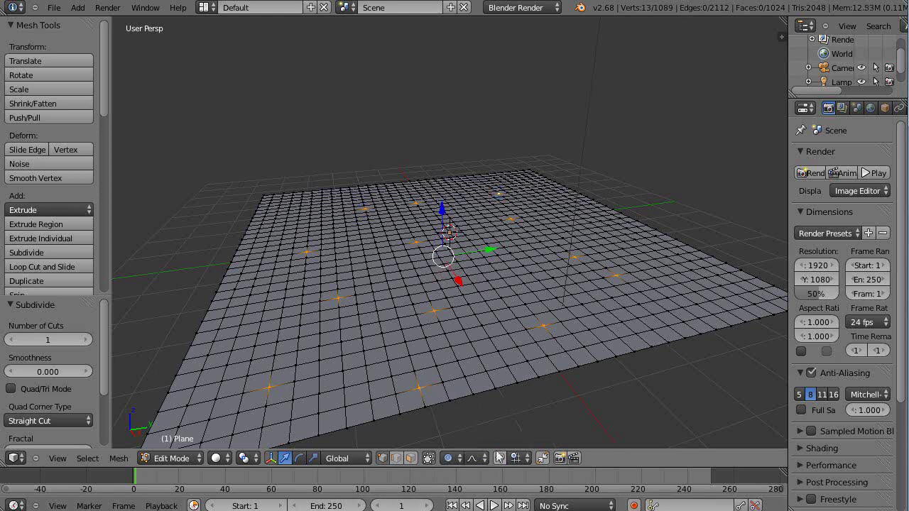
pyautogui.click(472, 458)
pyautogui.click(490, 398)
pyautogui.press('g')
pyautogui.press('z')
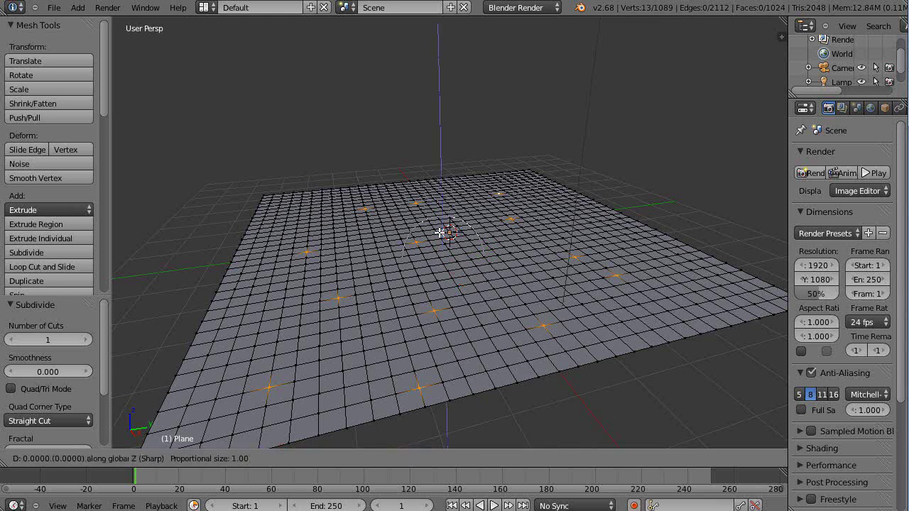
pyautogui.scroll(1, 439, 189)
pyautogui.click(440, 190)
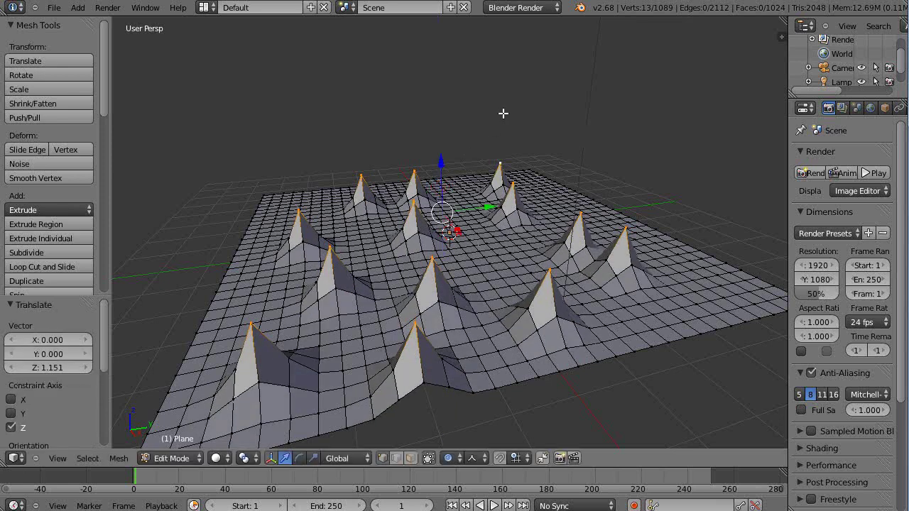
# Rotate the spikes 11.618° about Z and orbit to inspect them.
pyautogui.press('r')
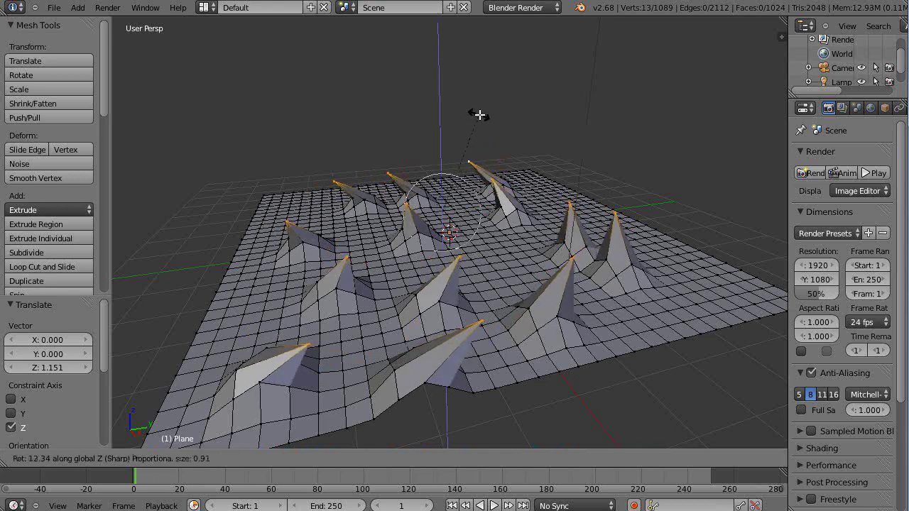
pyautogui.click(480, 115)
pyautogui.moveTo(480, 279); pyautogui.dragTo(501, 339, button='middle')
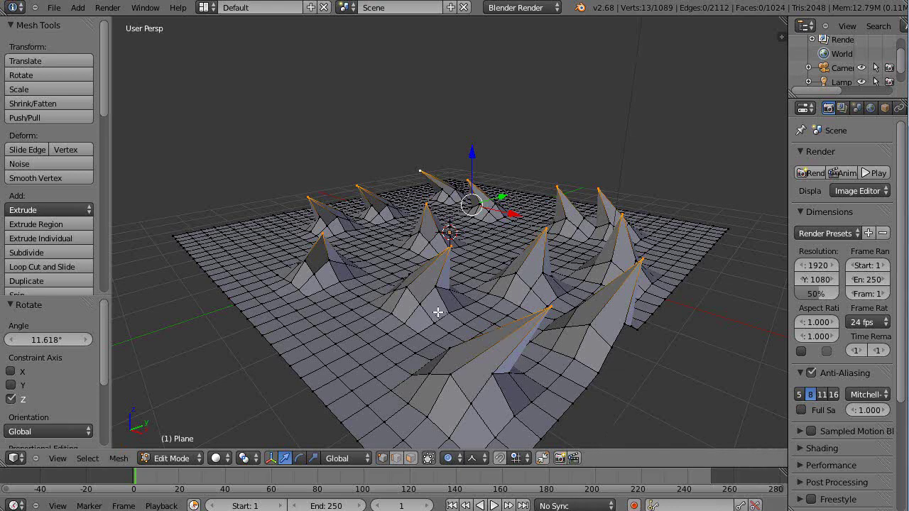
pyautogui.moveTo(440, 315); pyautogui.dragTo(366, 399, button='middle')
pyautogui.scroll(-4, 366, 398)
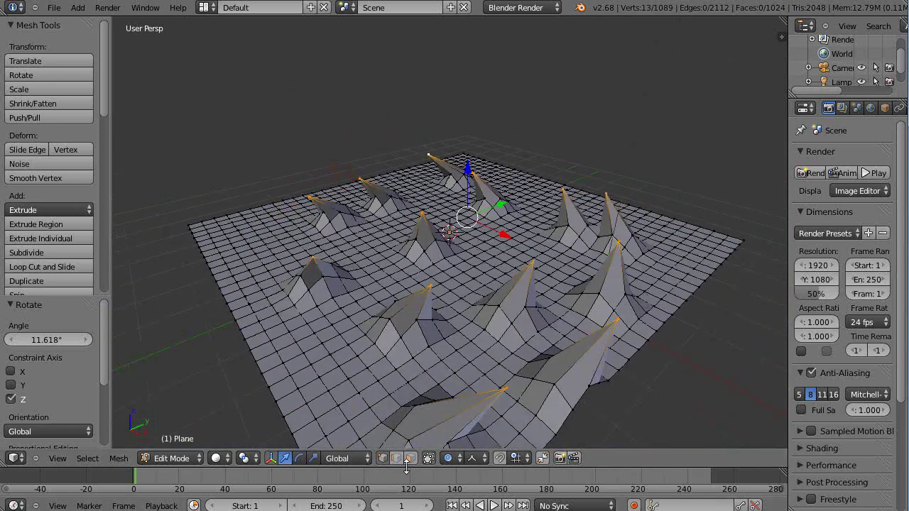
# Select a vertex row, raise it 1.369 along Z into a ridge, and return to Object Mode.
pyautogui.press('a')
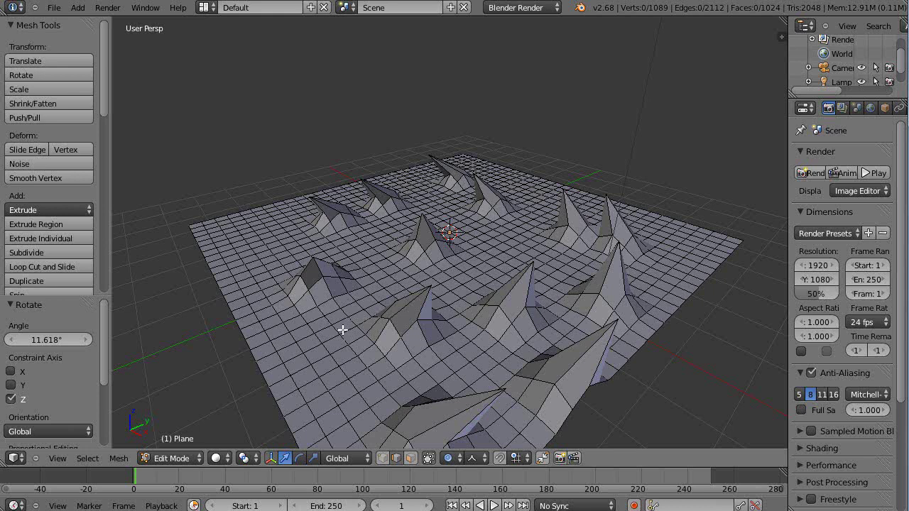
pyautogui.keyDown('alt'); pyautogui.rightClick(286, 347); pyautogui.keyUp('alt')
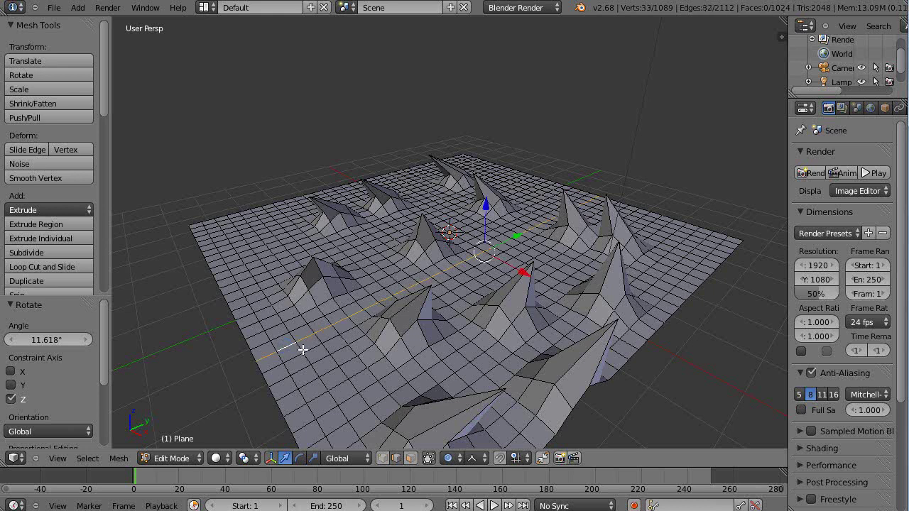
pyautogui.moveTo(486, 206); pyautogui.dragTo(504, 156)
pyautogui.scroll(-14, 493, 195)
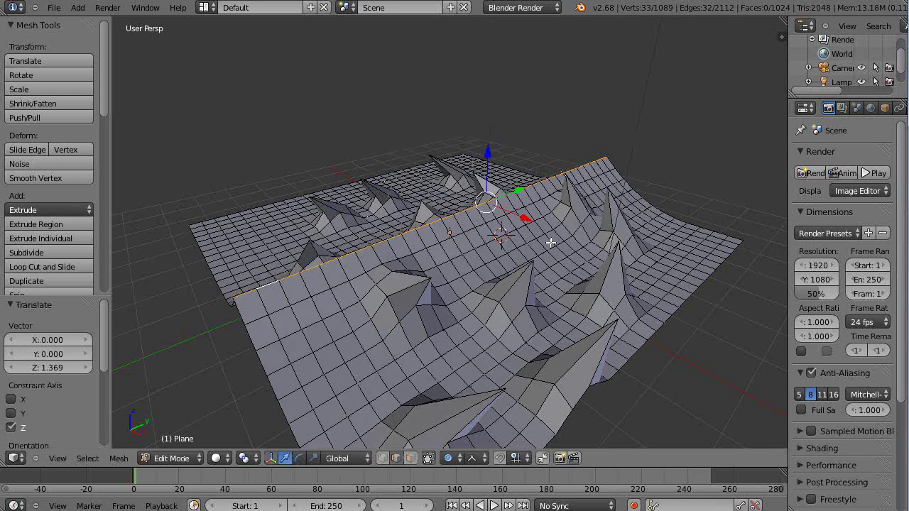
pyautogui.moveTo(545, 286)
pyautogui.mouseDown(button='middle')
pyautogui.moveTo(605, 285)
pyautogui.moveTo(561, 287)
pyautogui.mouseUp(button='middle')
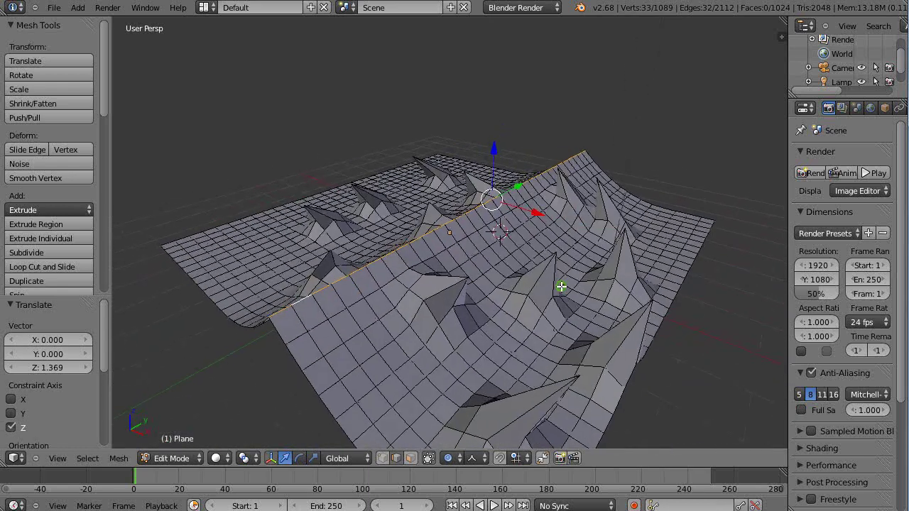
pyautogui.press('Tab')
pyautogui.moveTo(496, 296); pyautogui.dragTo(464, 303, button='middle')
# Undo and redo back to the flat scaled plane.
pyautogui.hotkey('ctrl', 'z')
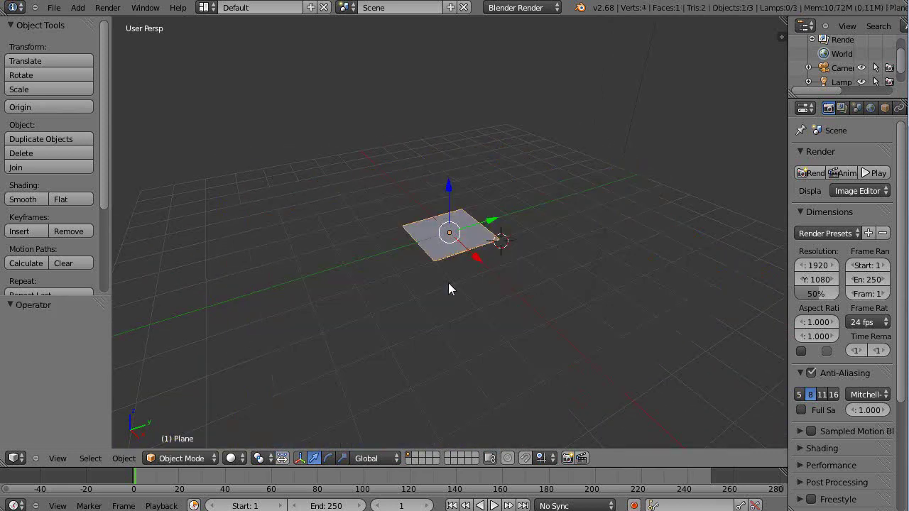
pyautogui.press('Delete')
pyautogui.hotkey('ctrl', 'z')
pyautogui.hotkey('ctrl', 'z')
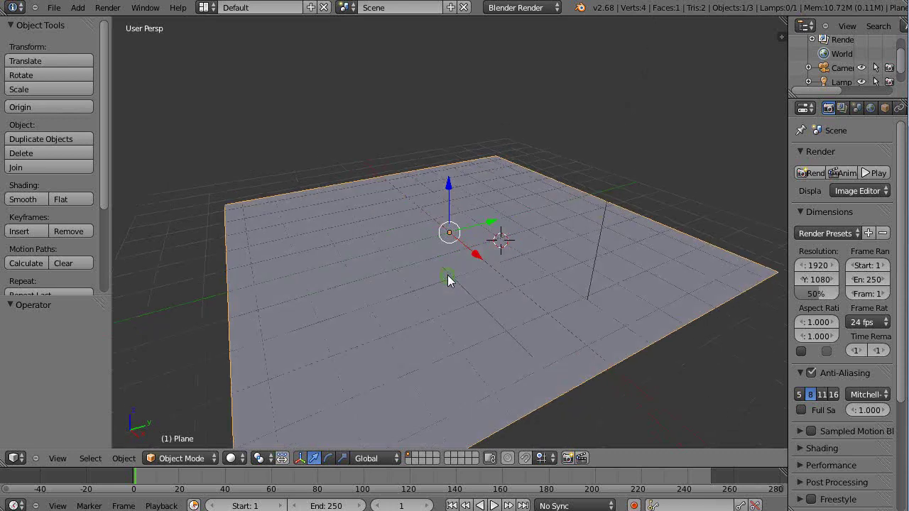
# In Edit Mode, subdivide the plane three times into a 64-face grid.
pyautogui.press('Tab')
pyautogui.press('w')
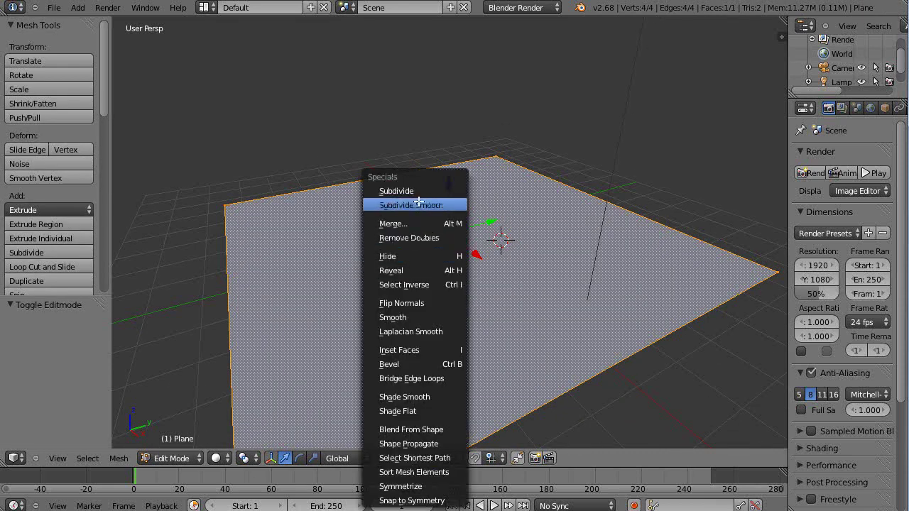
pyautogui.click(415, 188)
pyautogui.press('w')
pyautogui.click(415, 187)
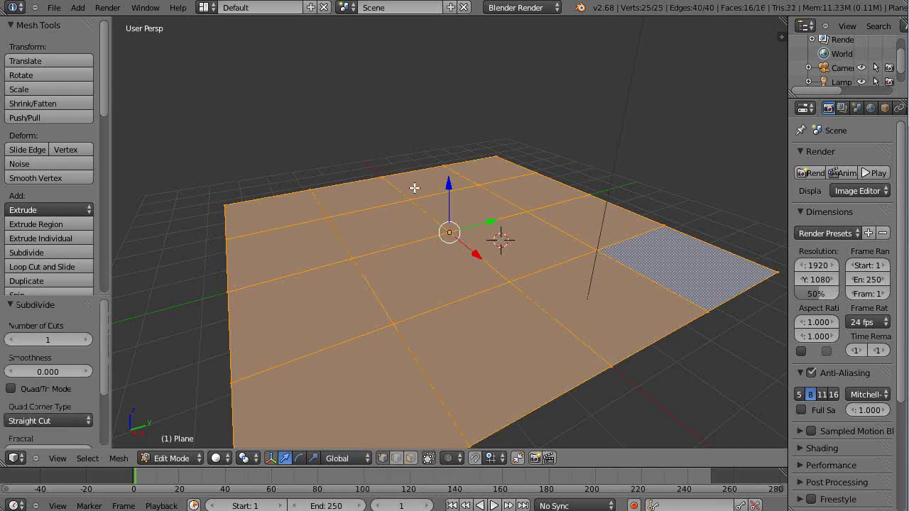
pyautogui.press('w')
pyautogui.click(415, 188)
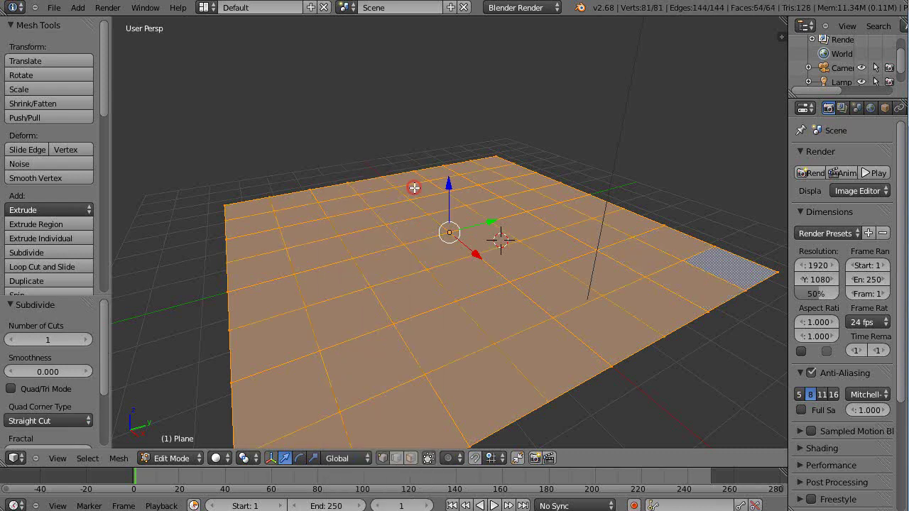
pyautogui.click(430, 258)
# Switch the plane to Sculpt Mode and enable dynamic topology.
pyautogui.click(172, 458)
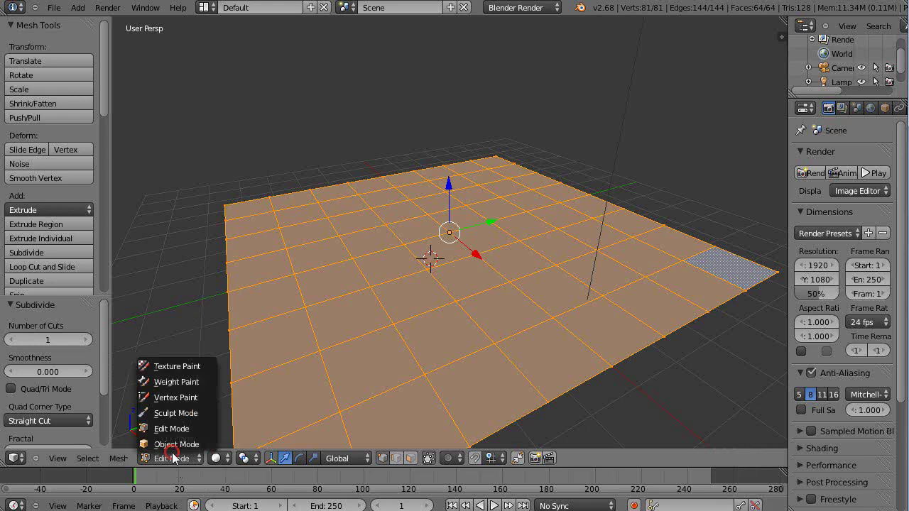
pyautogui.click(172, 414)
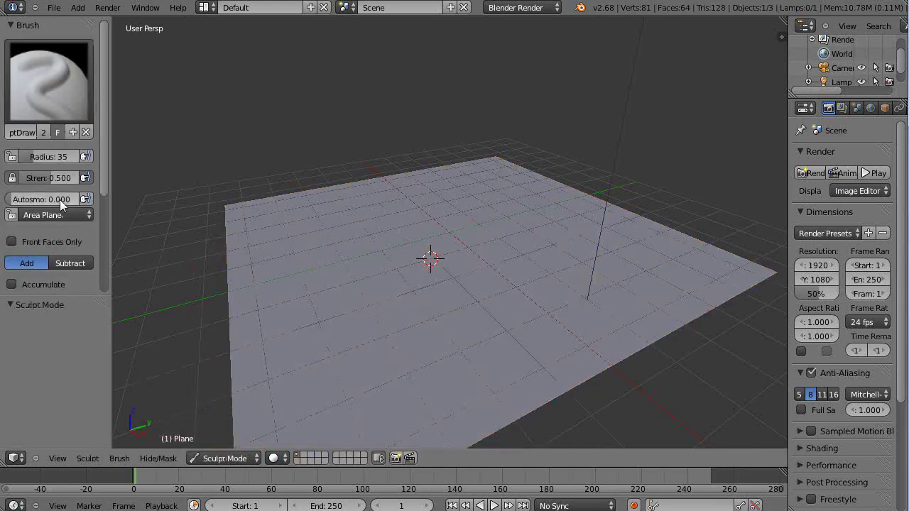
pyautogui.moveTo(105, 204); pyautogui.dragTo(105, 297)
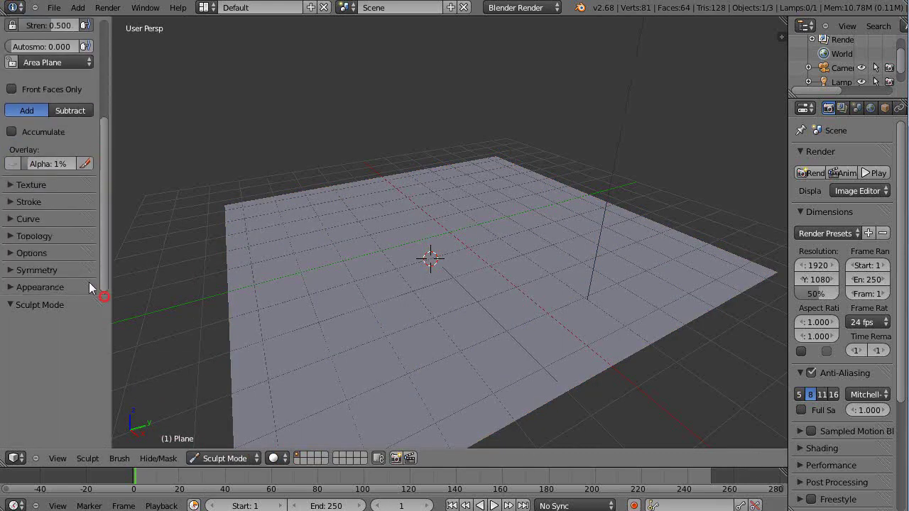
pyautogui.click(37, 237)
pyautogui.click(41, 260)
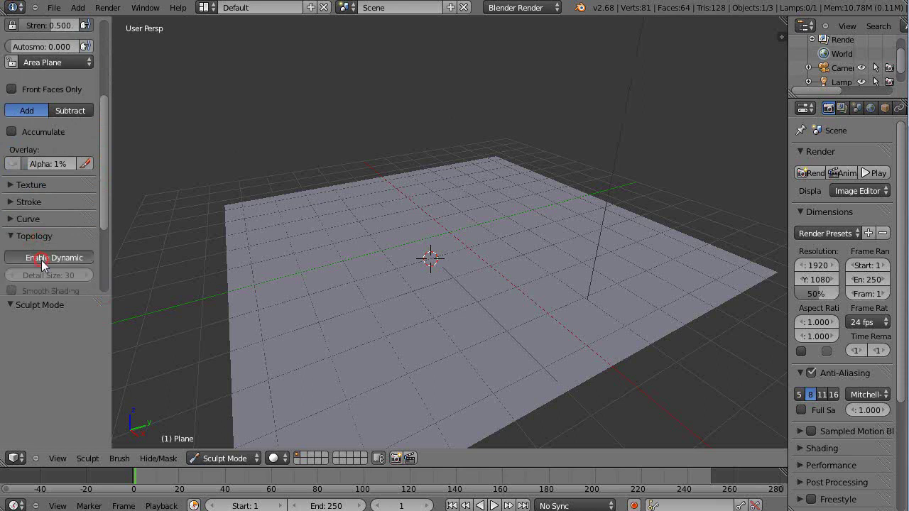
pyautogui.scroll(5, 120, 201)
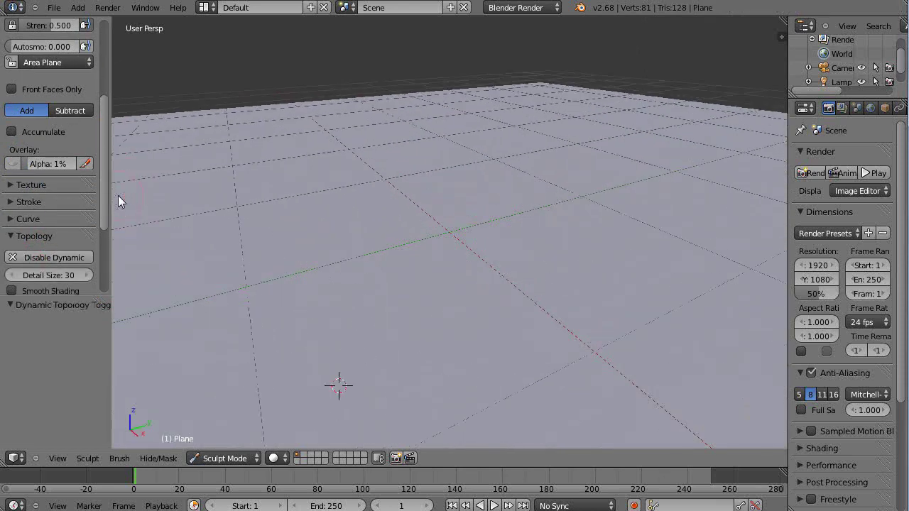
pyautogui.scroll(-4, 120, 199)
pyautogui.moveTo(102, 164); pyautogui.dragTo(118, 53)
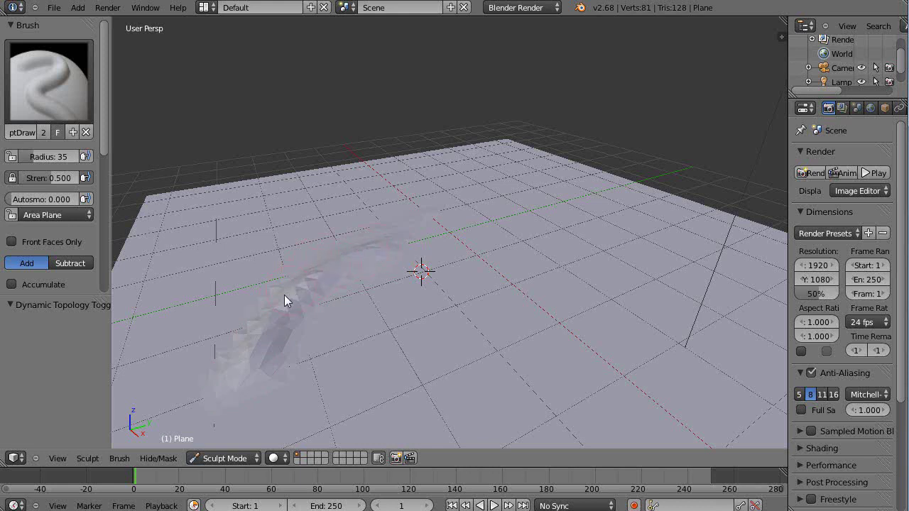
# Sculpt a first raised stroke and set brush Strength to 1.000.
pyautogui.moveTo(240, 370); pyautogui.dragTo(323, 405)
pyautogui.moveTo(324, 406)
pyautogui.mouseDown(button='middle')
pyautogui.moveTo(294, 388)
pyautogui.moveTo(311, 349)
pyautogui.mouseUp(button='middle')
pyautogui.moveTo(44, 184); pyautogui.dragTo(85, 184)
pyautogui.moveTo(358, 262); pyautogui.dragTo(377, 288, button='middle')
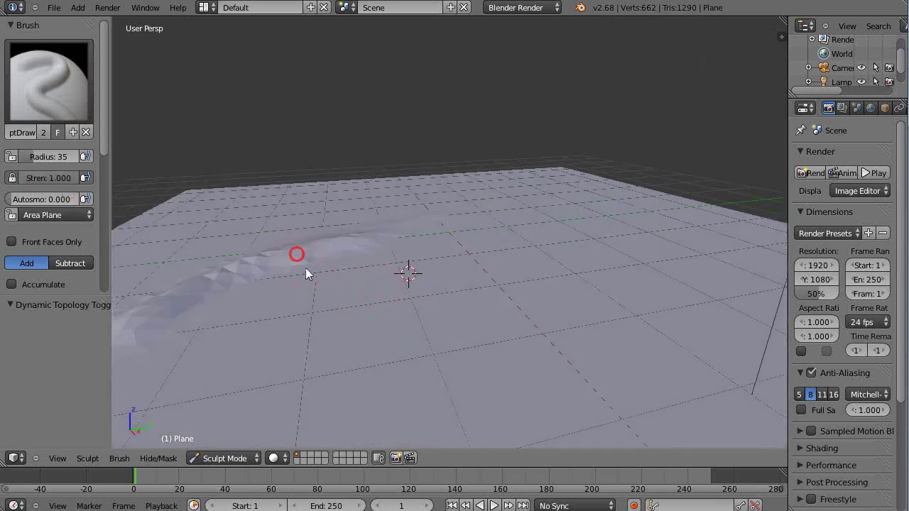
# Paint a winding raised ridge across the plane with several sculpt strokes.
pyautogui.moveTo(306, 271)
pyautogui.mouseDown()
pyautogui.moveTo(365, 299)
pyautogui.moveTo(530, 311)
pyautogui.moveTo(370, 302)
pyautogui.mouseUp()
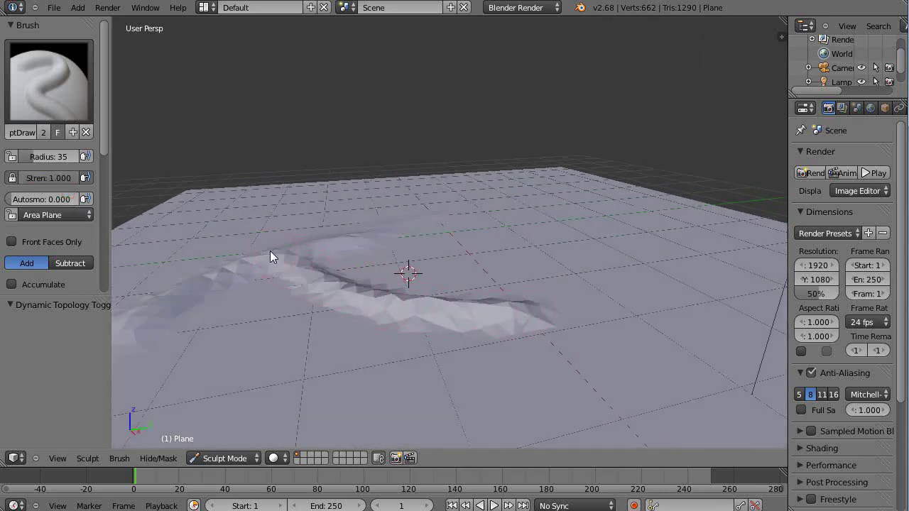
pyautogui.click(589, 280)
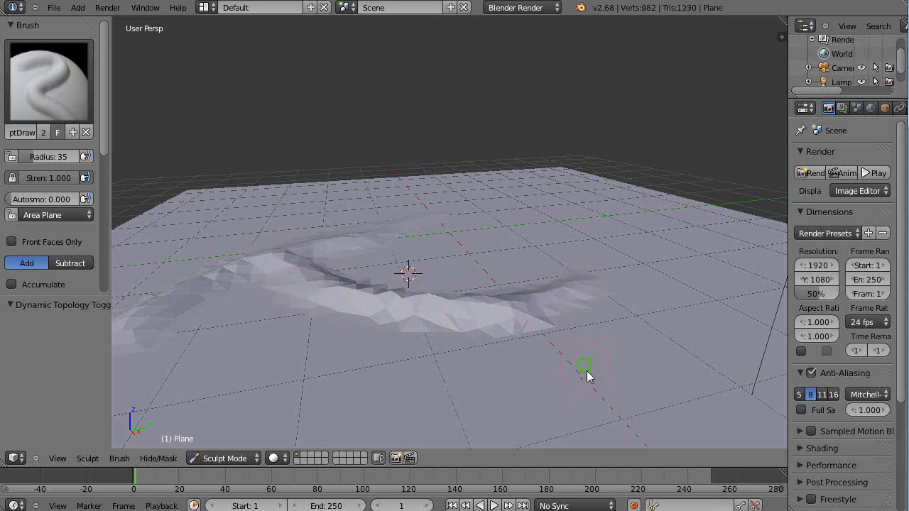
pyautogui.moveTo(587, 370)
pyautogui.mouseDown(button='middle')
pyautogui.moveTo(627, 391)
pyautogui.moveTo(614, 349)
pyautogui.moveTo(571, 368)
pyautogui.moveTo(493, 347)
pyautogui.mouseUp(button='middle')
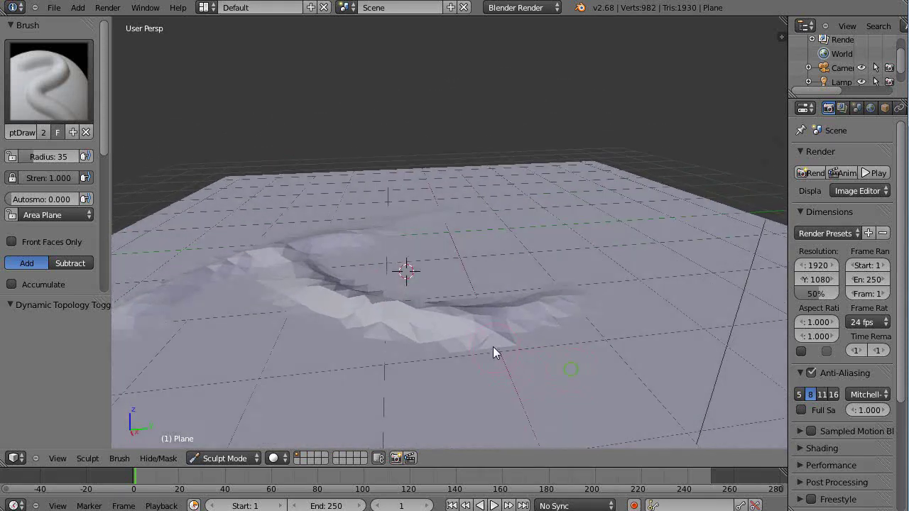
pyautogui.moveTo(491, 344); pyautogui.dragTo(541, 333)
pyautogui.moveTo(541, 334); pyautogui.dragTo(578, 339, button='middle')
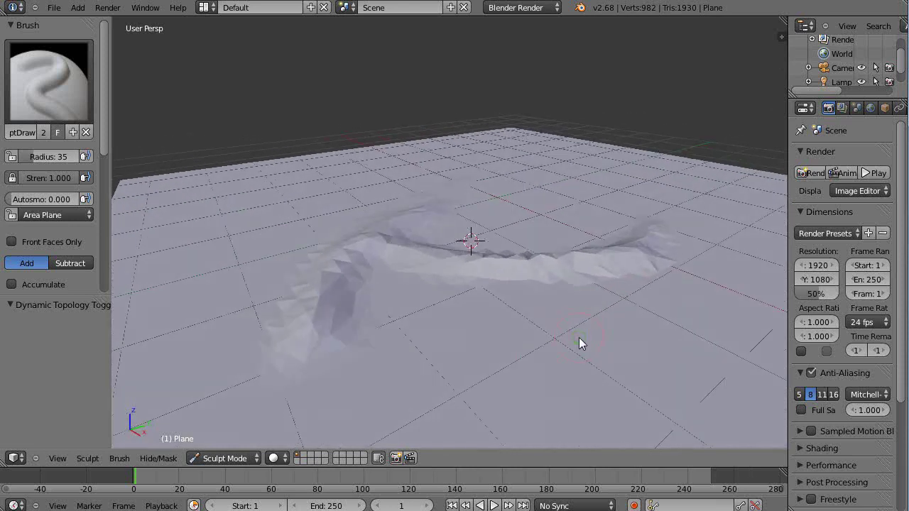
pyautogui.scroll(2, 579, 339)
pyautogui.scroll(-2, 579, 340)
pyautogui.moveTo(579, 337)
pyautogui.mouseDown(button='middle')
pyautogui.moveTo(576, 349)
pyautogui.moveTo(566, 339)
pyautogui.moveTo(576, 339)
pyautogui.mouseUp(button='middle')
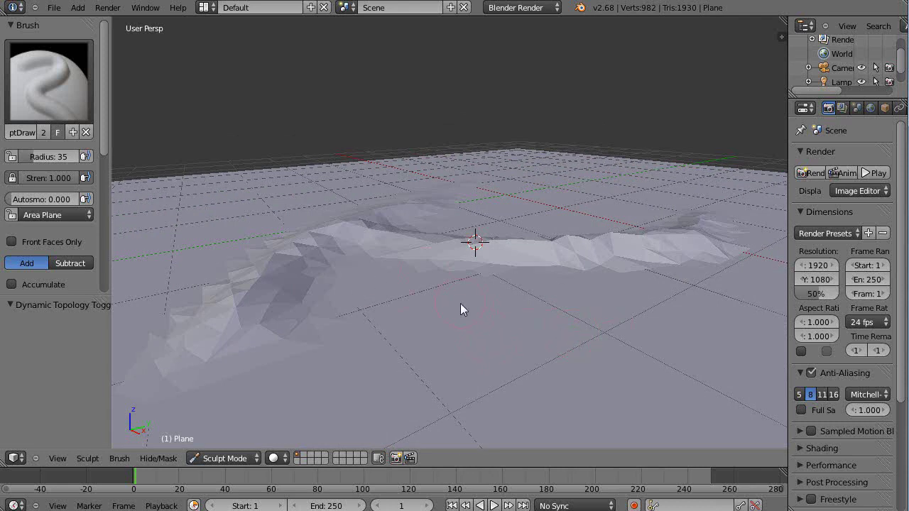
pyautogui.scroll(-3, 426, 282)
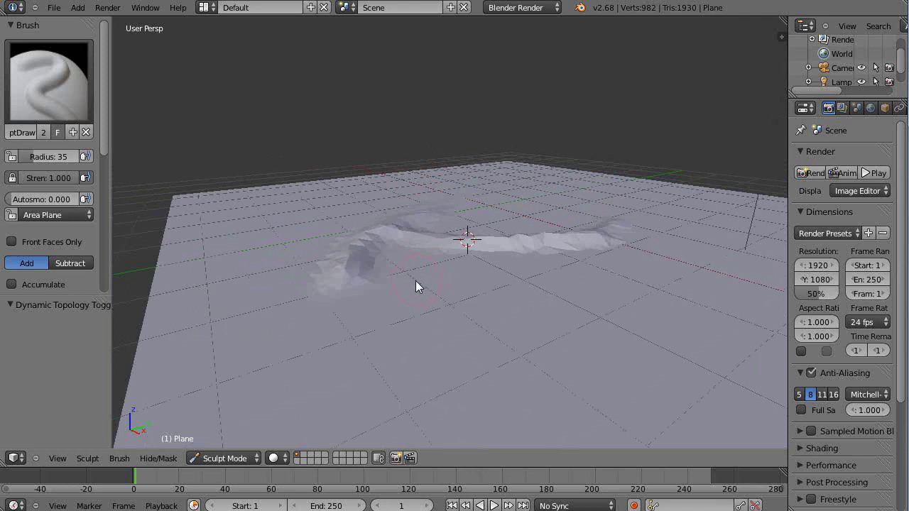
# Return to Object Mode, nudge the plane along X, and scale it to 4.690.
pyautogui.click(210, 459)
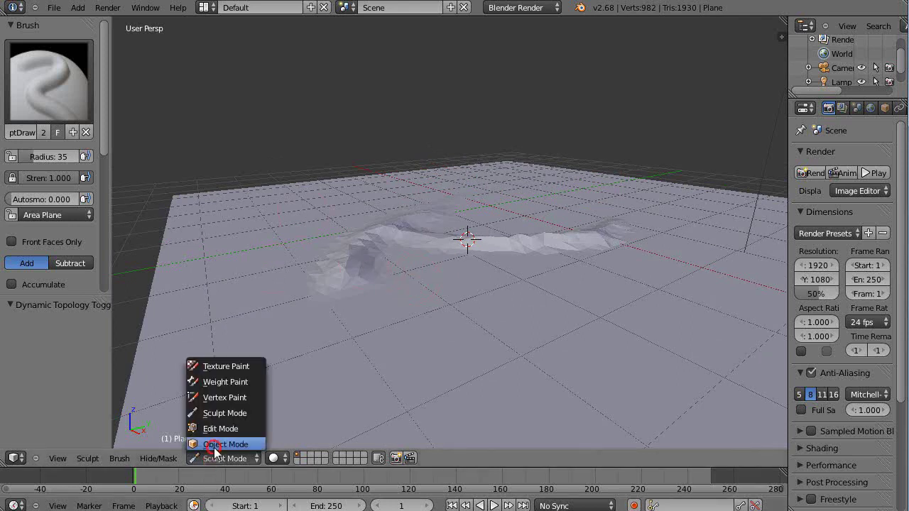
pyautogui.click(214, 442)
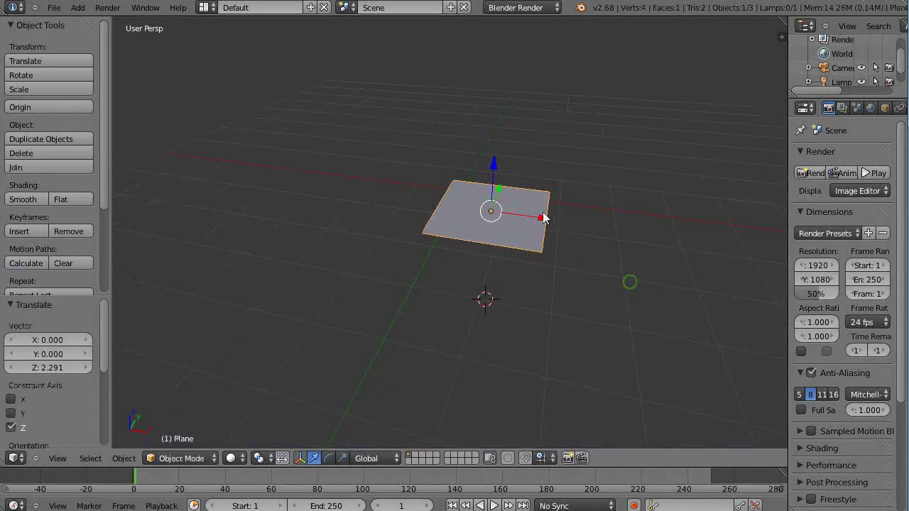
pyautogui.moveTo(547, 217)
pyautogui.mouseDown()
pyautogui.moveTo(501, 220)
pyautogui.moveTo(500, 235)
pyautogui.mouseUp()
pyautogui.press('s')
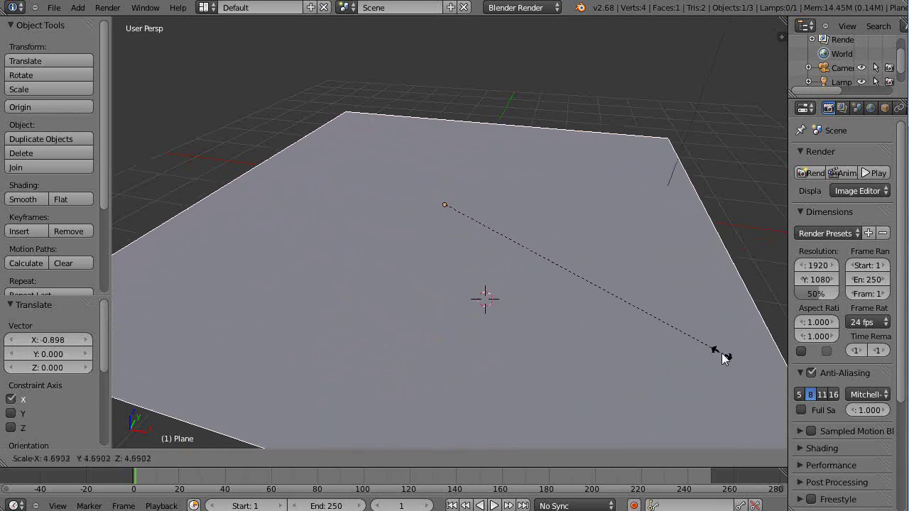
pyautogui.click(727, 356)
pyautogui.moveTo(569, 380); pyautogui.dragTo(514, 342, button='middle')
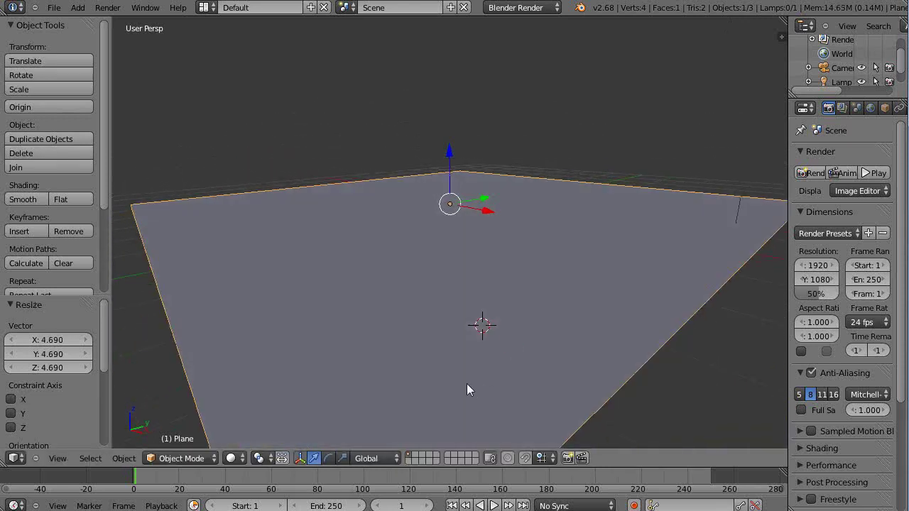
pyautogui.moveTo(467, 385)
pyautogui.mouseDown(button='middle')
pyautogui.moveTo(561, 403)
pyautogui.moveTo(588, 387)
pyautogui.moveTo(540, 401)
pyautogui.moveTo(480, 394)
pyautogui.mouseUp(button='middle')
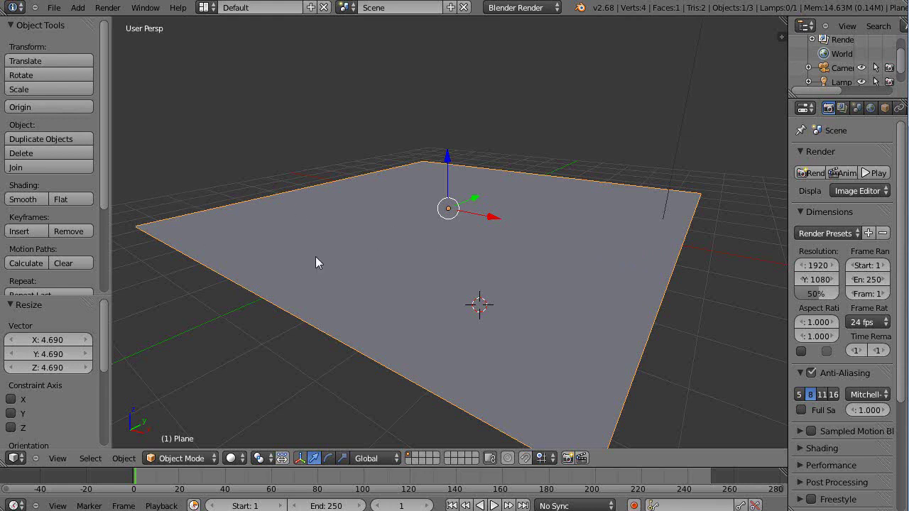
pyautogui.scroll(-1, 316, 256)
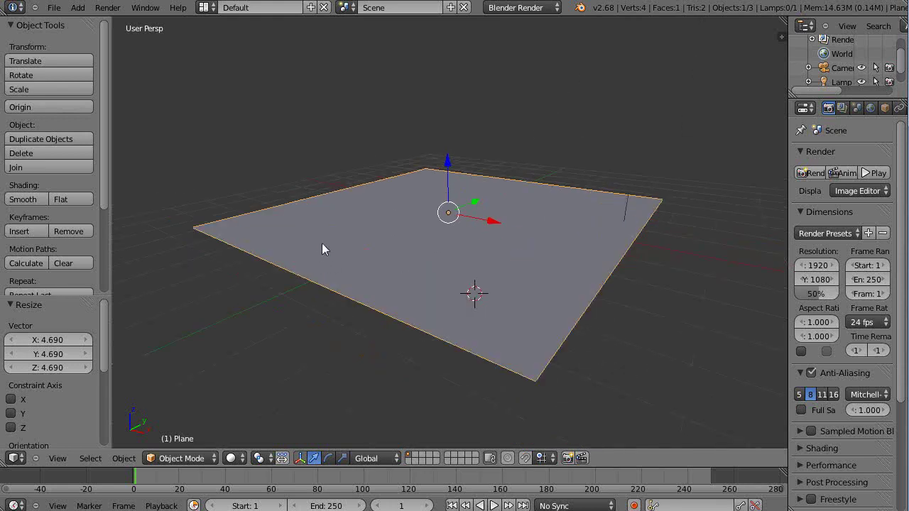
pyautogui.scroll(-4, 84, 267)
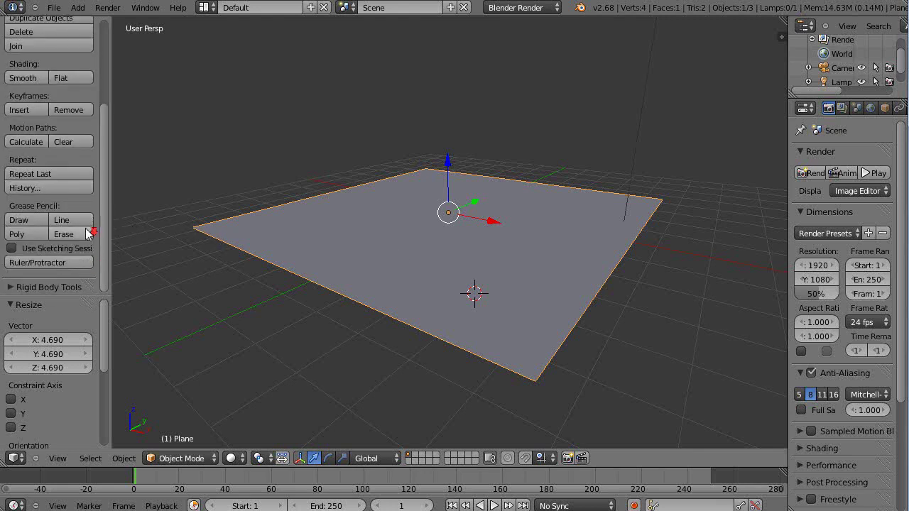
# In Edit Mode, mark seams and apply a Lightmap Pack UV unwrap at 512 image size.
pyautogui.press('Tab')
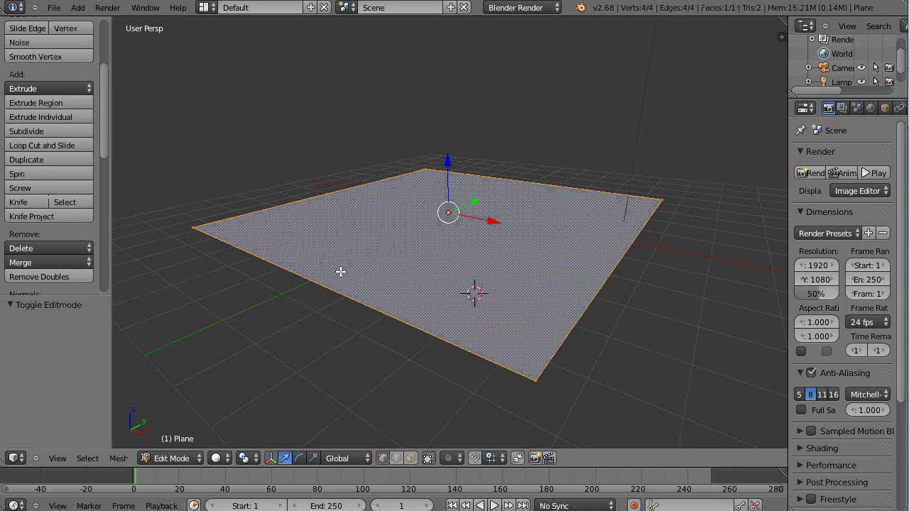
pyautogui.scroll(-5, 71, 199)
pyautogui.click(50, 207)
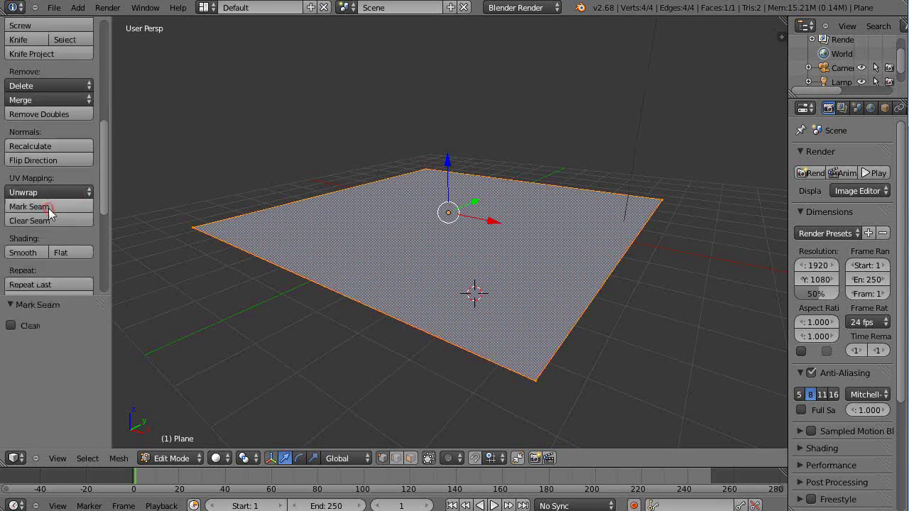
pyautogui.click(46, 192)
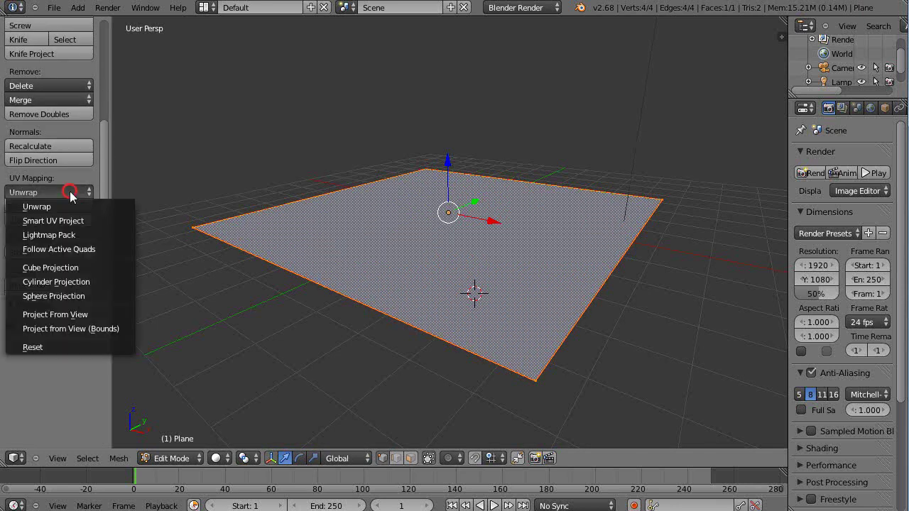
pyautogui.click(63, 236)
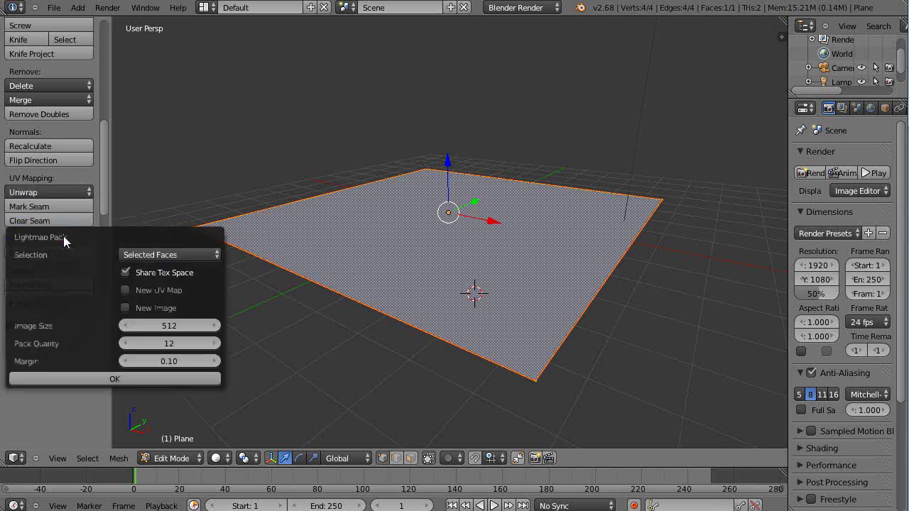
pyautogui.click(113, 382)
pyautogui.scroll(2, 565, 246)
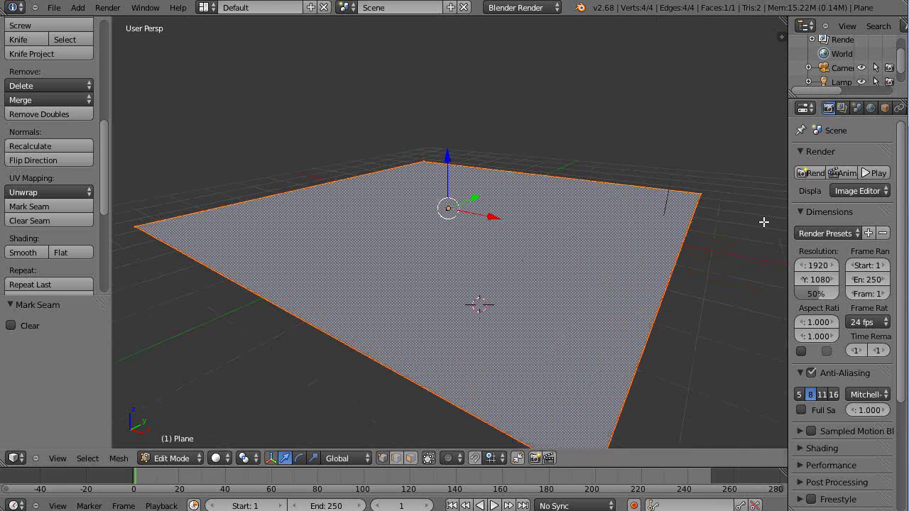
# Give the plane a new yellow-green material with specular intensity 0.000.
pyautogui.moveTo(787, 211); pyautogui.dragTo(736, 211)
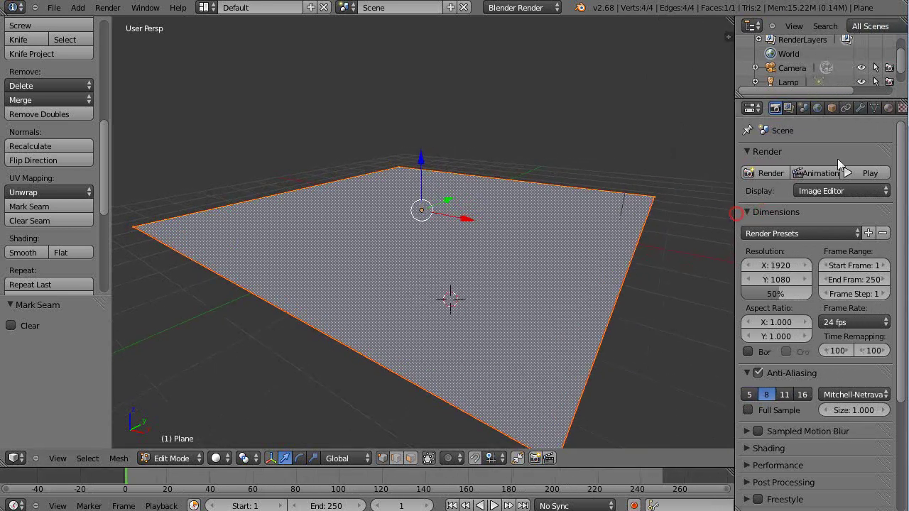
pyautogui.click(888, 108)
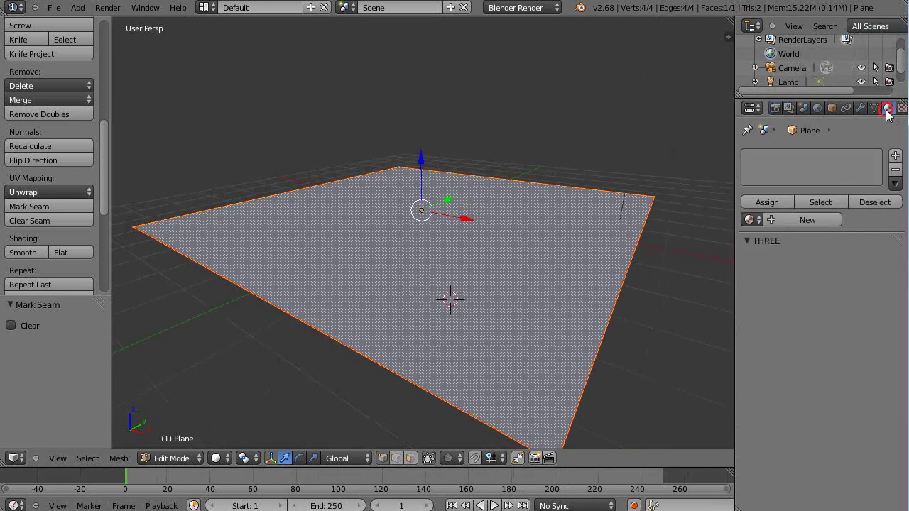
pyautogui.click(807, 220)
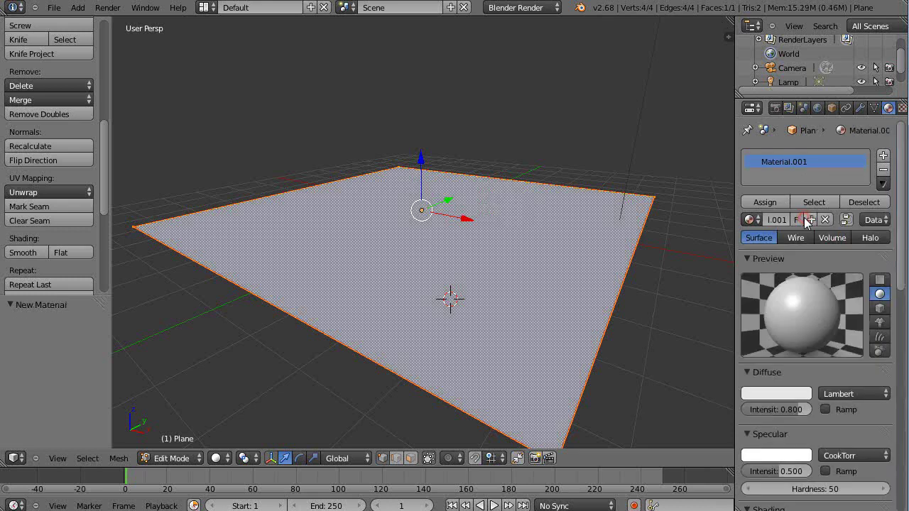
pyautogui.click(776, 394)
pyautogui.click(709, 250)
pyautogui.click(709, 268)
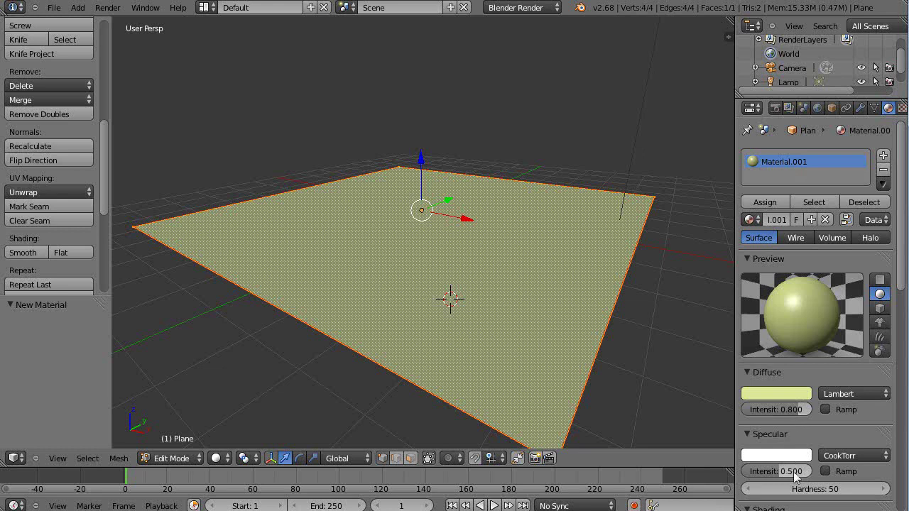
pyautogui.moveTo(792, 471); pyautogui.dragTo(720, 473)
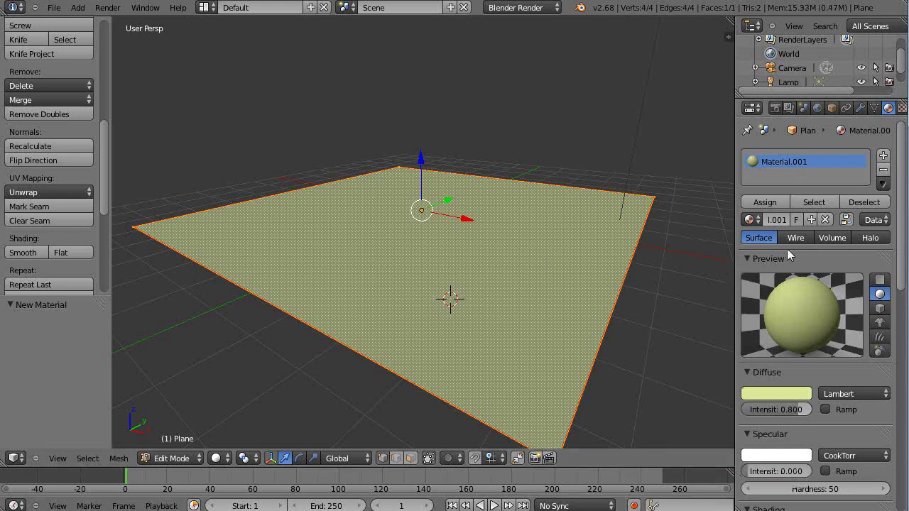
# Add a new texture, switching its type from Clouds to Ocean, then Voronoi.
pyautogui.click(903, 108)
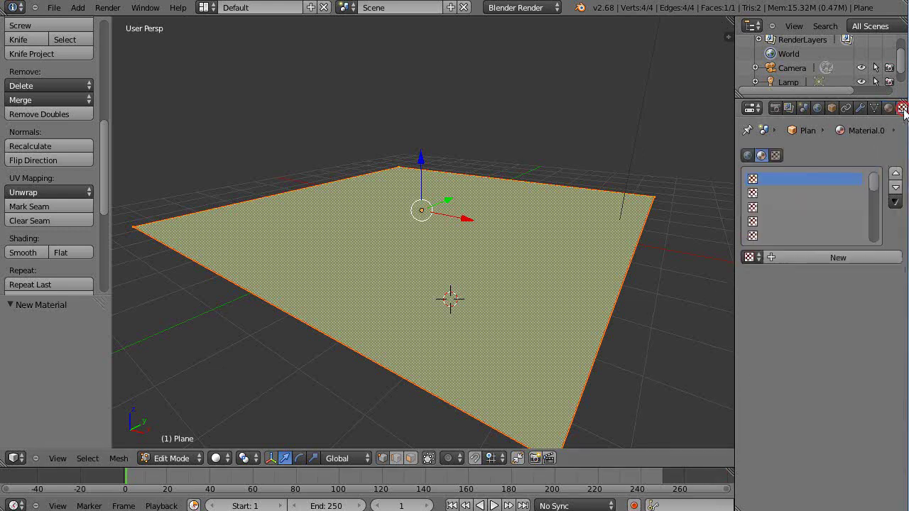
pyautogui.click(830, 255)
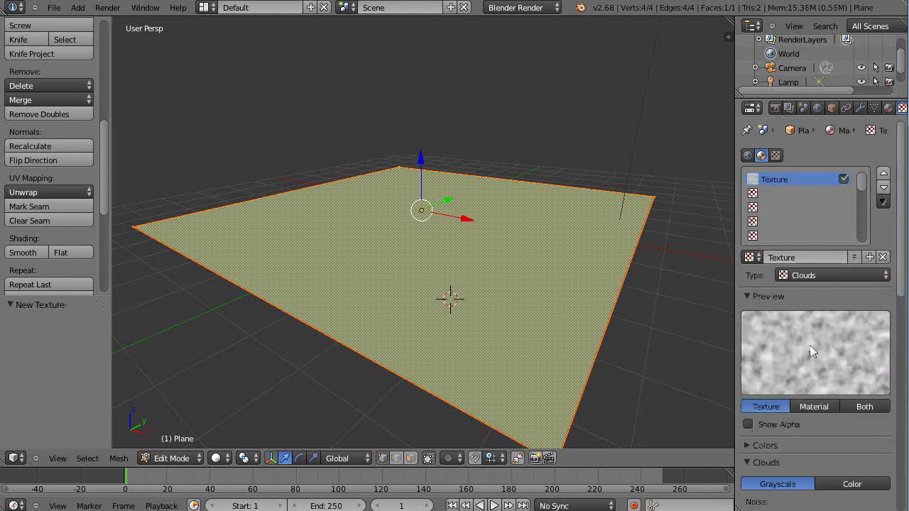
pyautogui.click(815, 277)
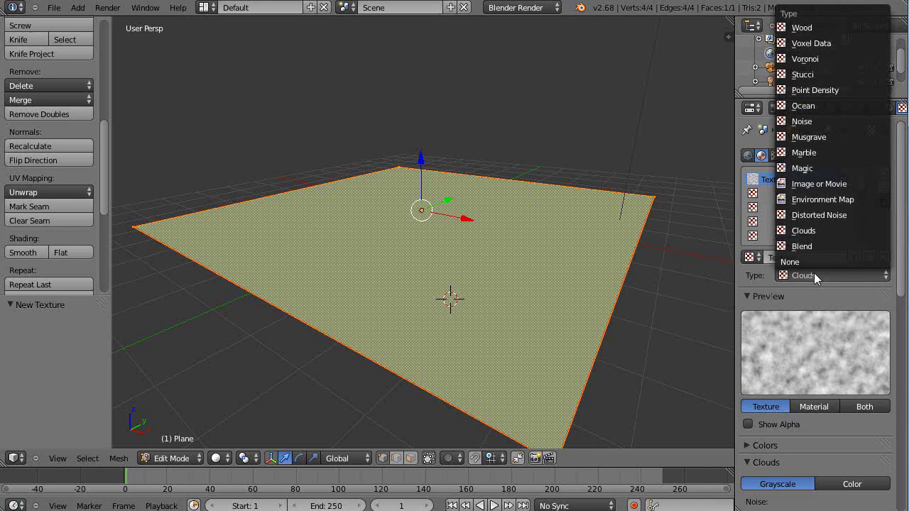
pyautogui.click(805, 113)
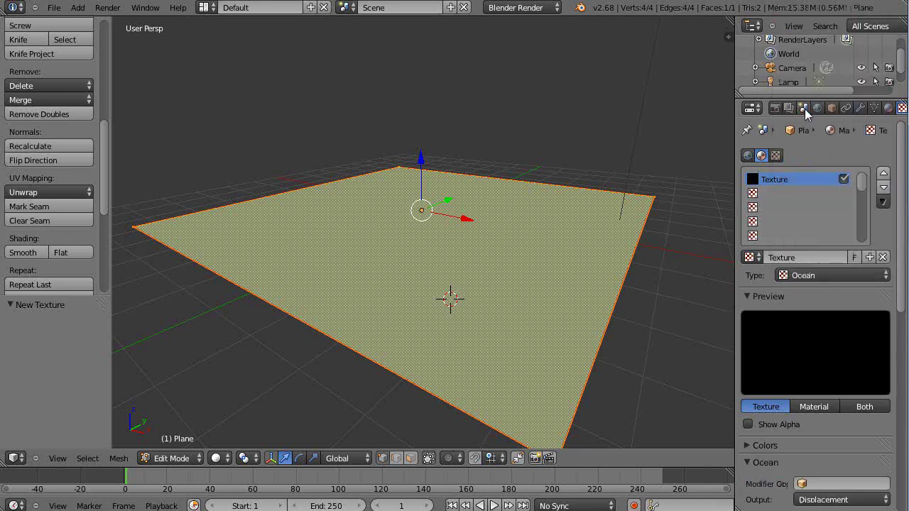
pyautogui.click(796, 278)
pyautogui.click(806, 57)
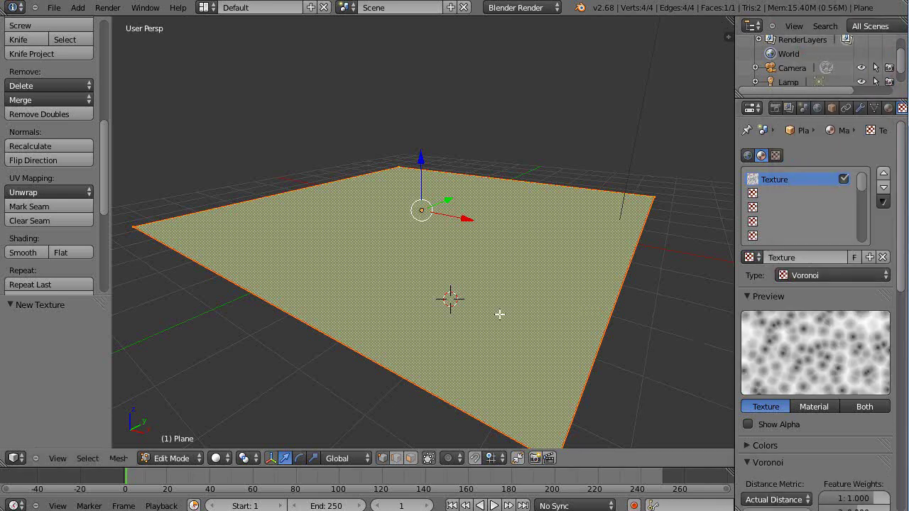
# Orbit the view and return the plane to Object Mode.
pyautogui.moveTo(500, 315); pyautogui.dragTo(517, 309, button='middle')
pyautogui.scroll(-2, 821, 336)
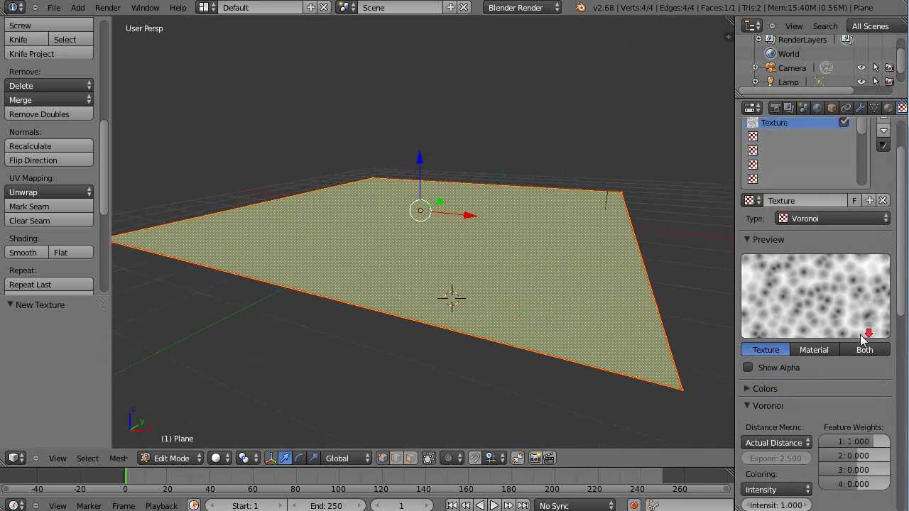
pyautogui.scroll(2, 315, 274)
pyautogui.press('Tab')
# Switch the viewport shading to Texture.
pyautogui.moveTo(515, 292); pyautogui.dragTo(529, 293, button='middle')
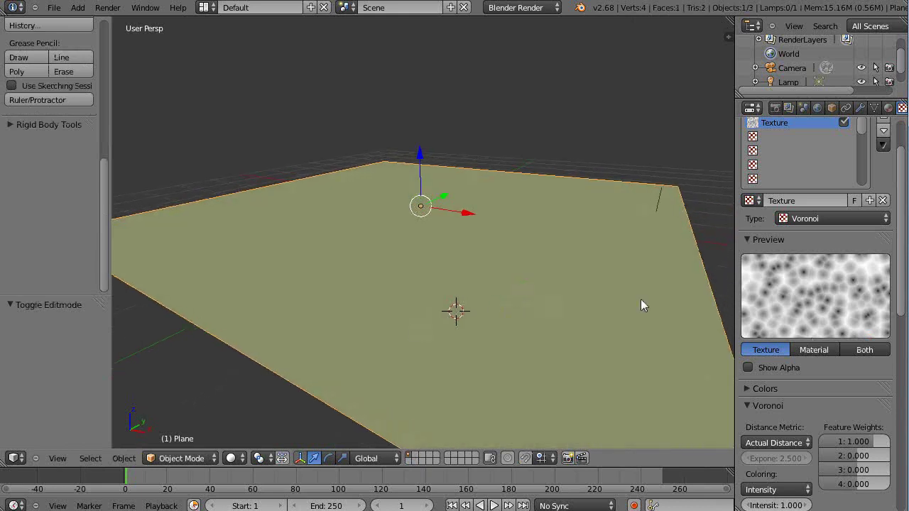
pyautogui.click(232, 458)
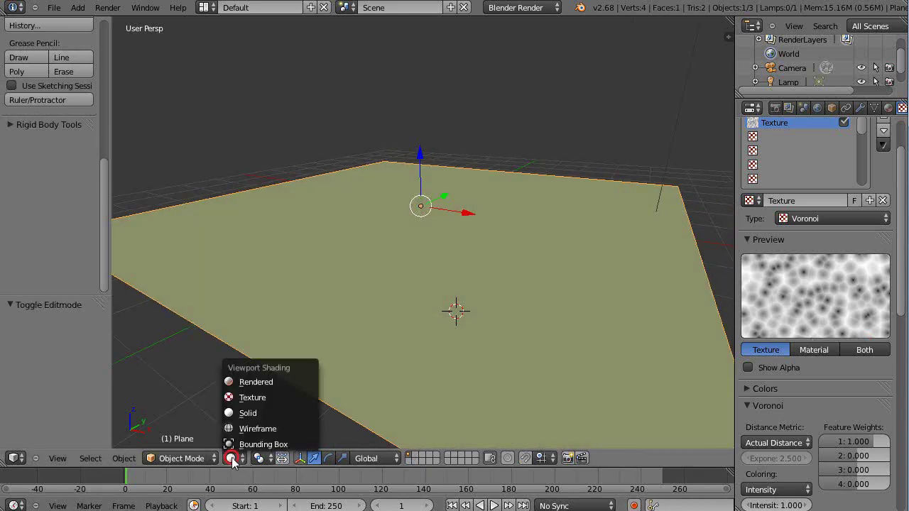
pyautogui.click(234, 398)
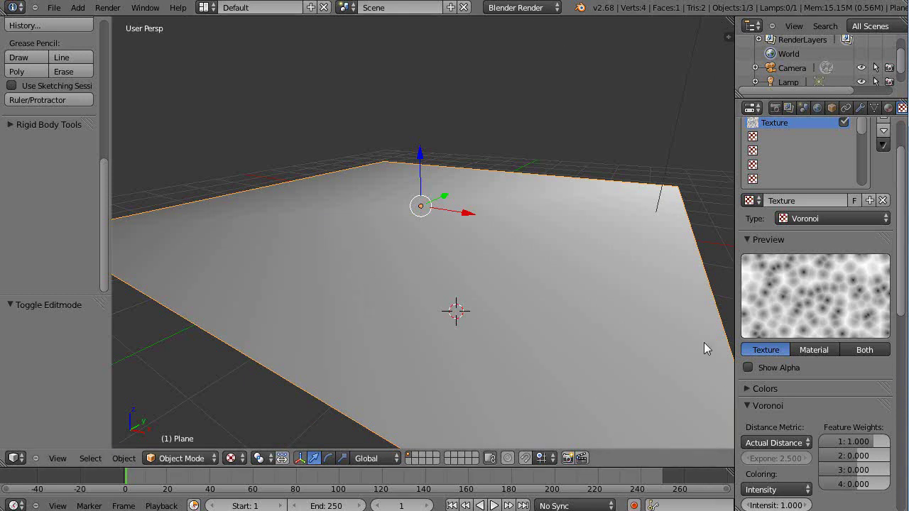
# Set the sidebar's Display material shading to GLSL and orbit to view the coloured plane.
pyautogui.press('n')
pyautogui.scroll(-4, 700, 344)
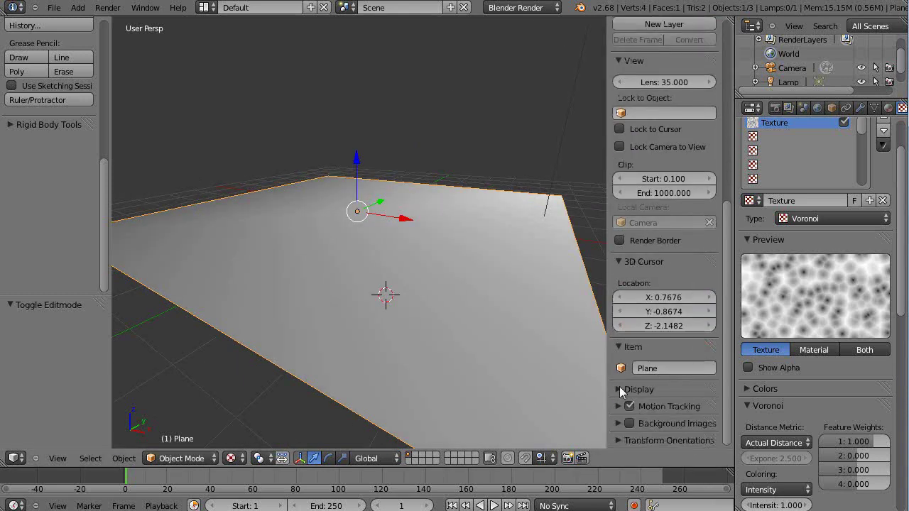
pyautogui.click(619, 390)
pyautogui.scroll(-4, 651, 419)
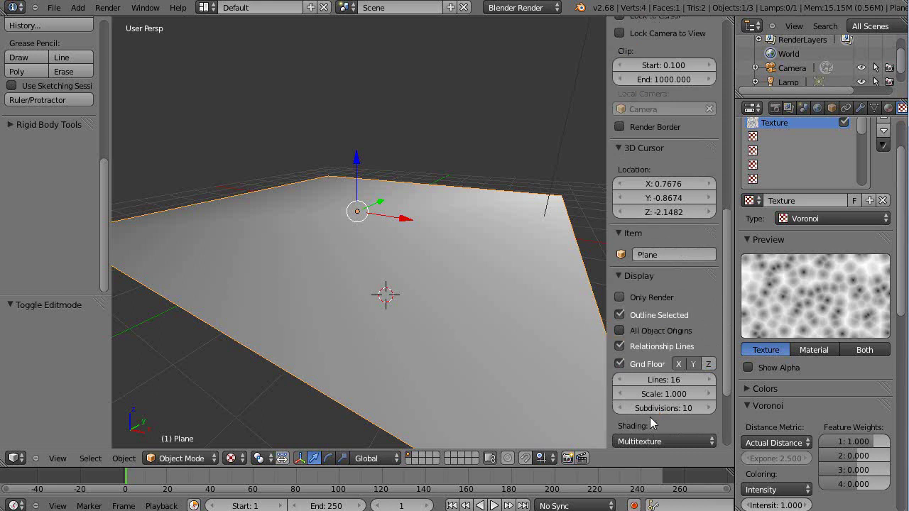
pyautogui.scroll(-3, 650, 417)
pyautogui.click(651, 355)
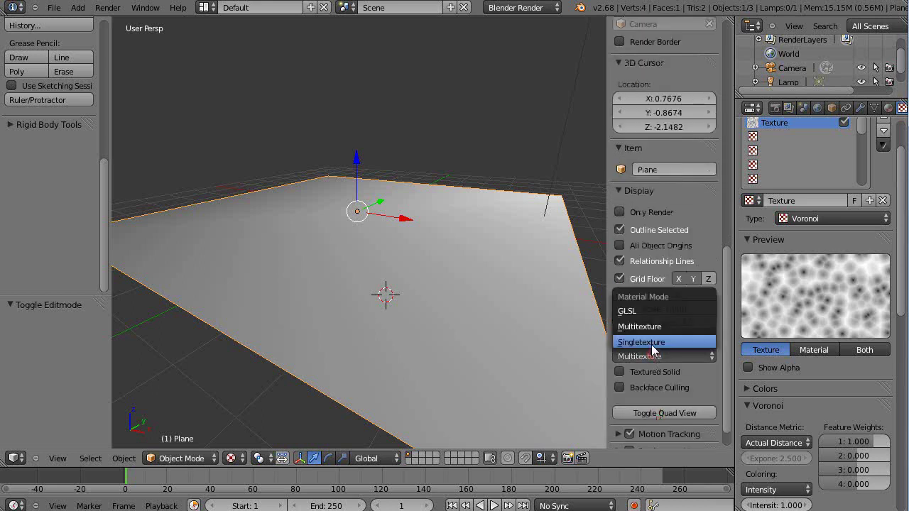
pyautogui.click(631, 311)
pyautogui.moveTo(458, 341)
pyautogui.mouseDown(button='middle')
pyautogui.moveTo(498, 346)
pyautogui.moveTo(544, 334)
pyautogui.moveTo(554, 345)
pyautogui.mouseUp(button='middle')
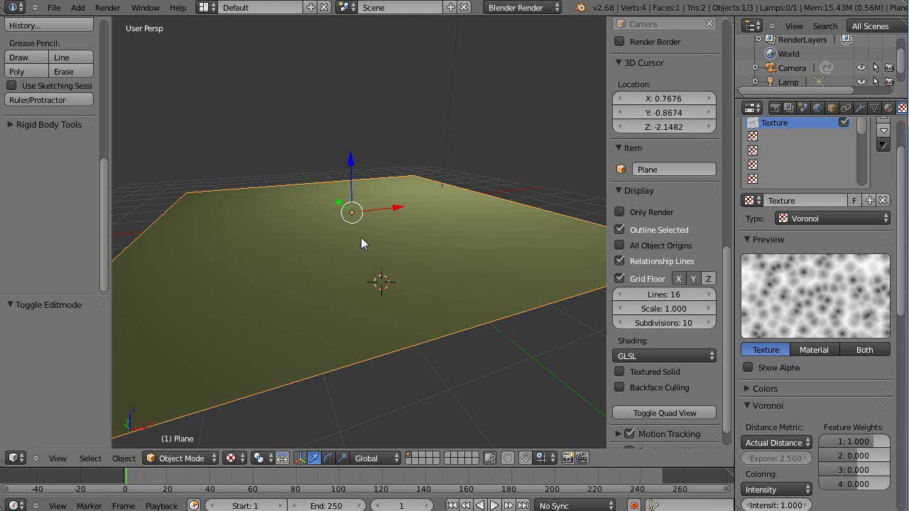
pyautogui.moveTo(319, 270); pyautogui.dragTo(348, 268, button='middle')
# Add a Displace modifier to the plane and give it a new texture.
pyautogui.press('n')
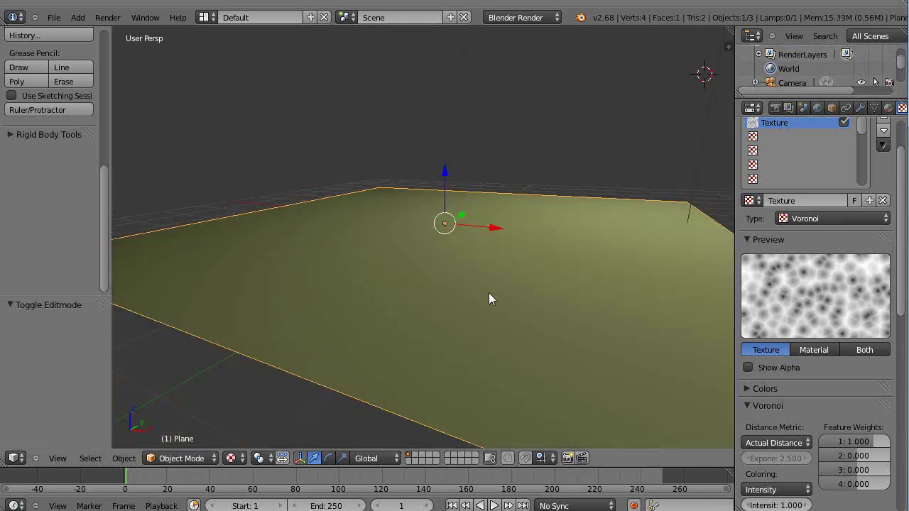
pyautogui.click(862, 107)
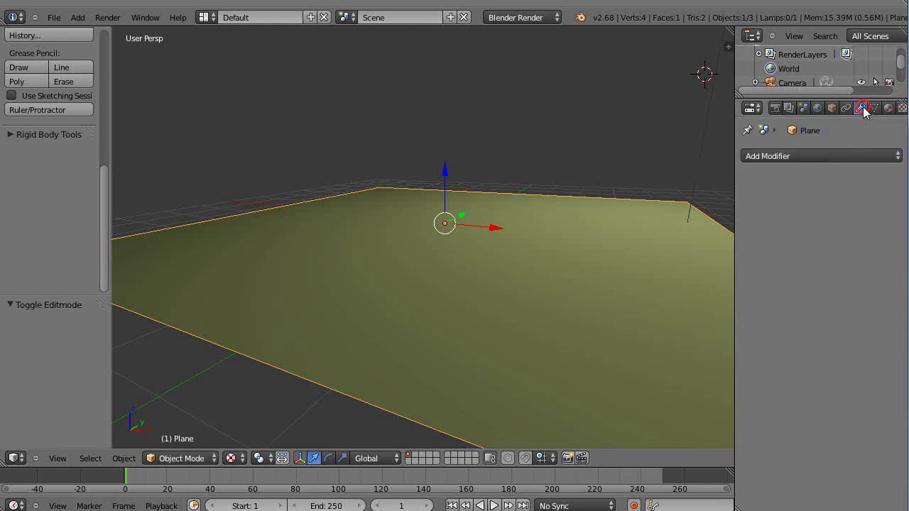
pyautogui.click(820, 155)
pyautogui.click(692, 234)
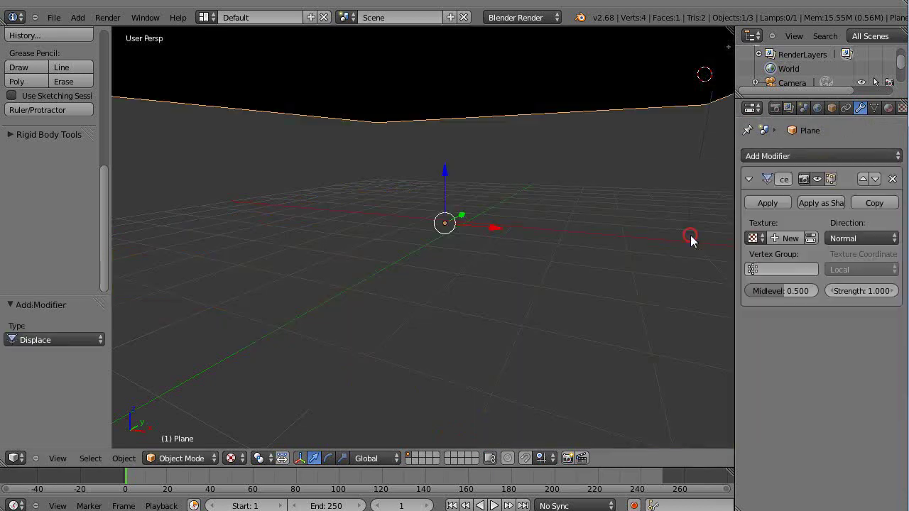
pyautogui.scroll(-4, 565, 241)
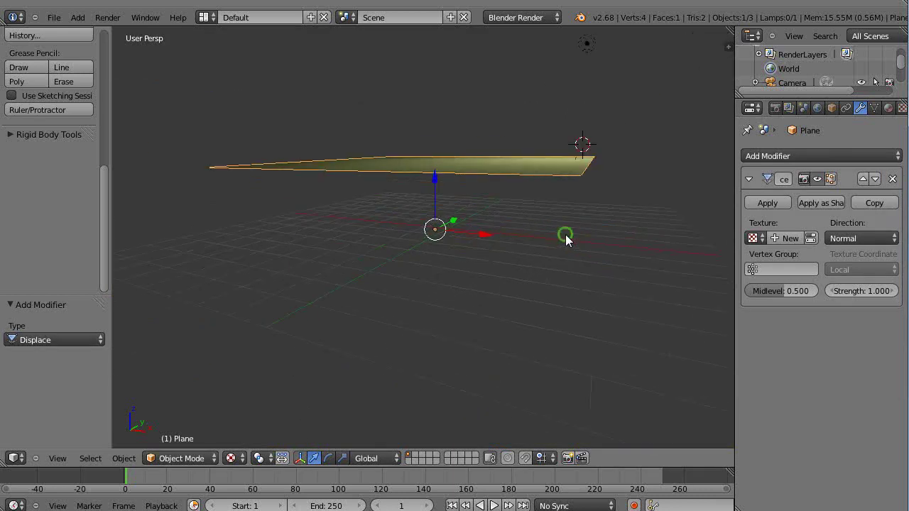
pyautogui.moveTo(565, 234); pyautogui.dragTo(553, 298, button='middle')
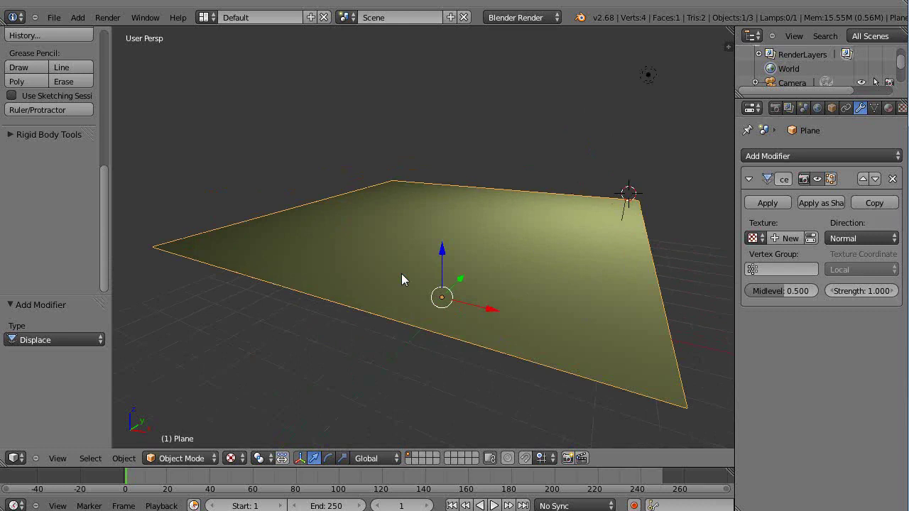
pyautogui.click(789, 237)
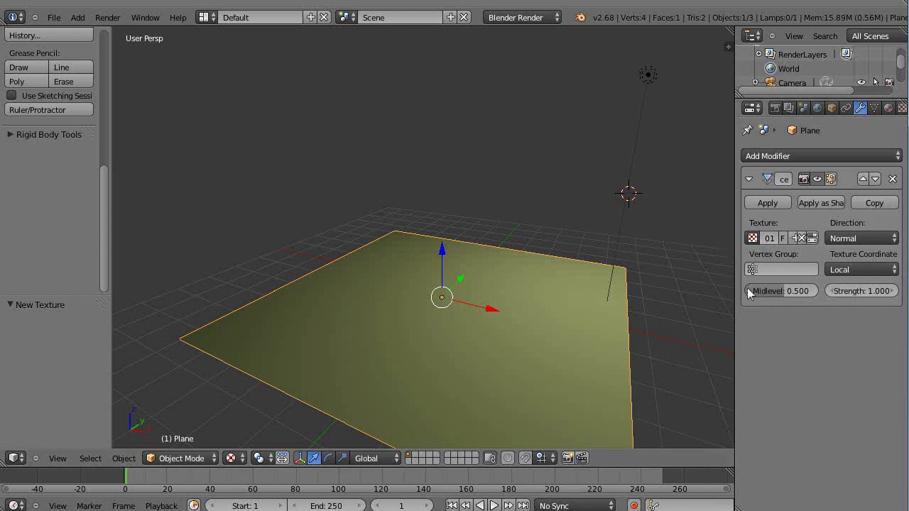
# Set the Displace strength to -0.555, then enter Edit Mode and show the texture settings.
pyautogui.moveTo(881, 293)
pyautogui.mouseDown()
pyautogui.moveTo(824, 298)
pyautogui.moveTo(867, 294)
pyautogui.mouseUp()
pyautogui.moveTo(554, 263); pyautogui.dragTo(540, 242, button='middle')
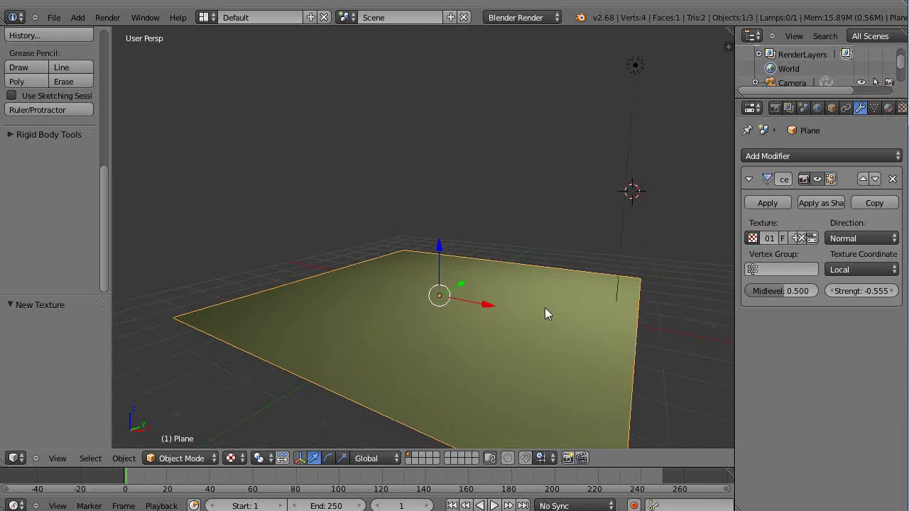
pyautogui.moveTo(545, 307); pyautogui.dragTo(554, 265, button='middle')
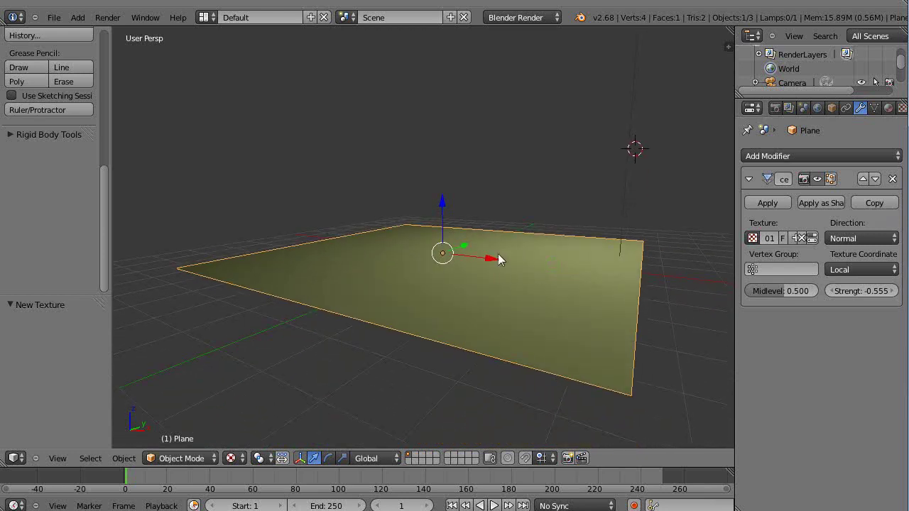
pyautogui.press('Tab')
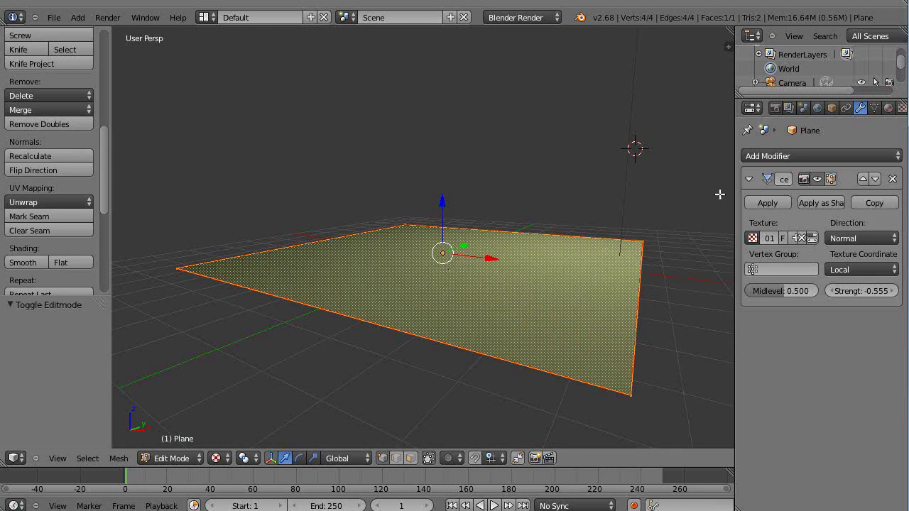
pyautogui.click(902, 108)
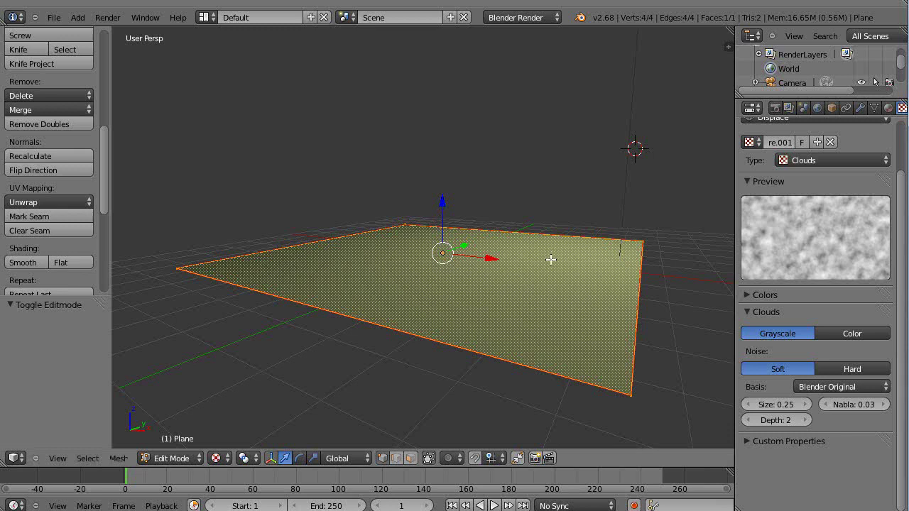
# Subdivide the plane seven times in Edit Mode, up to 16384 faces.
pyautogui.press('Tab')
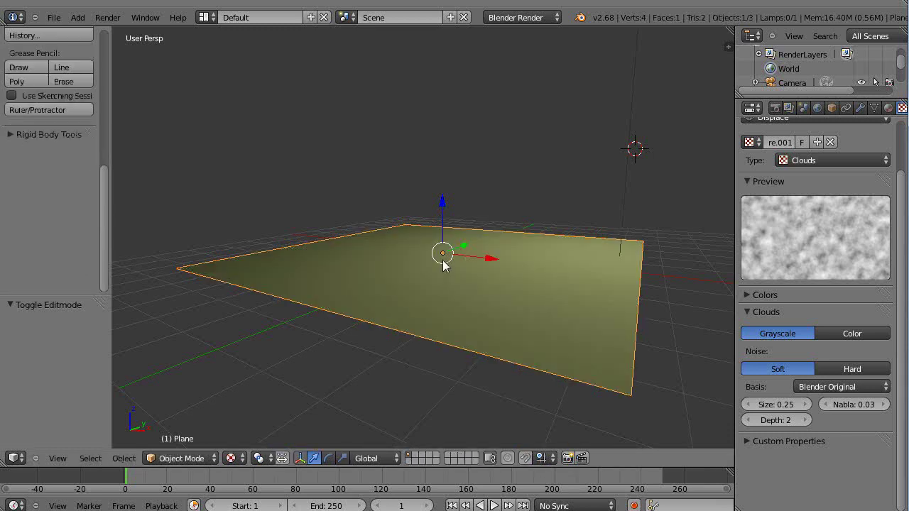
pyautogui.press('Tab')
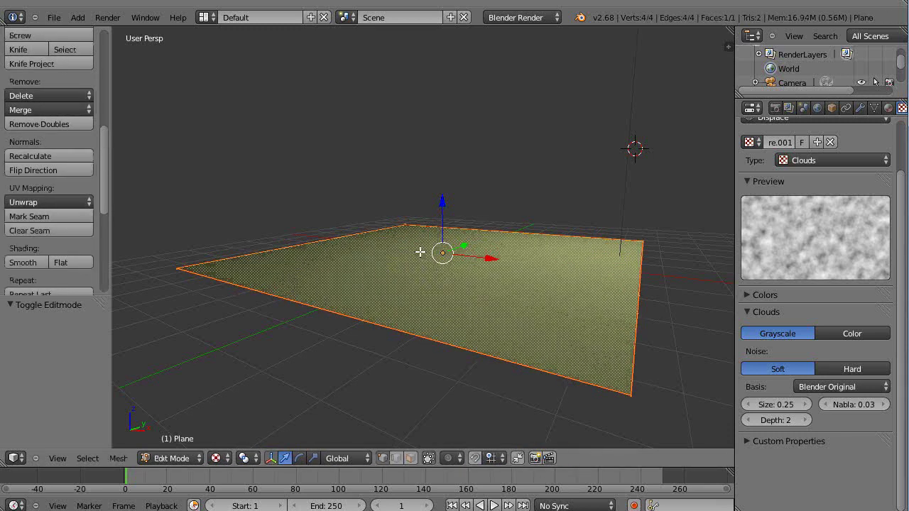
pyautogui.press('w')
pyautogui.click(367, 190)
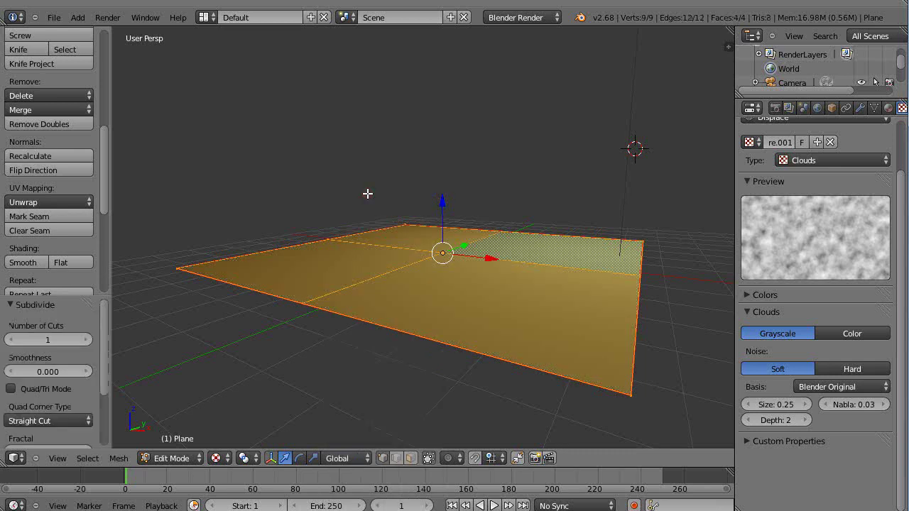
pyautogui.press('w')
pyautogui.click(367, 192)
pyautogui.press('w')
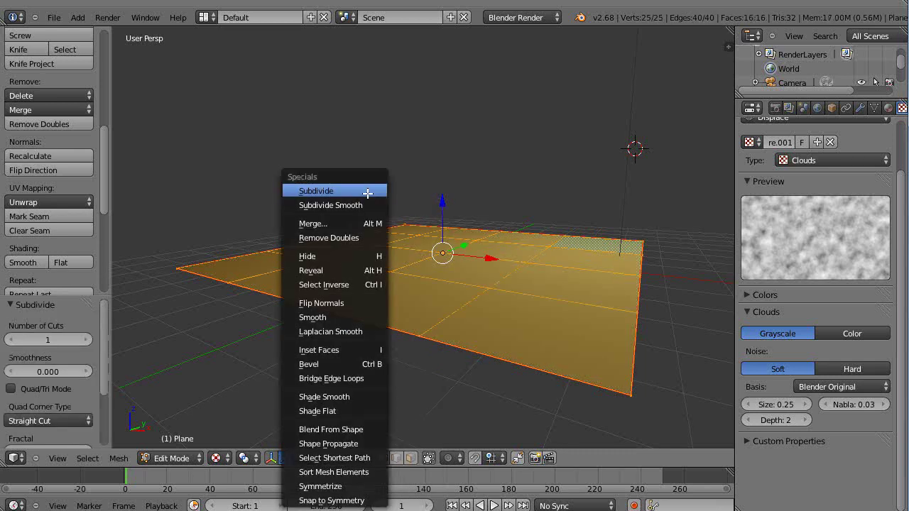
pyautogui.click(368, 192)
pyautogui.press('w')
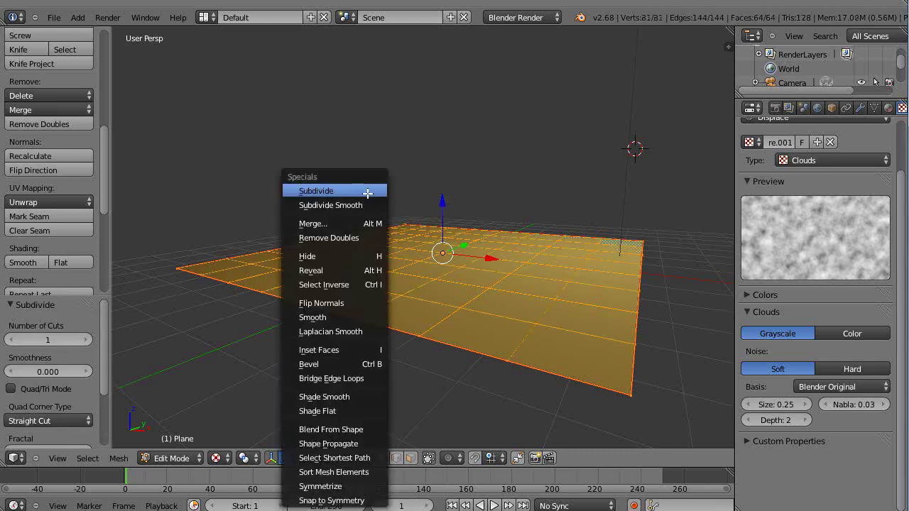
pyautogui.click(367, 192)
pyautogui.press('w')
pyautogui.click(367, 192)
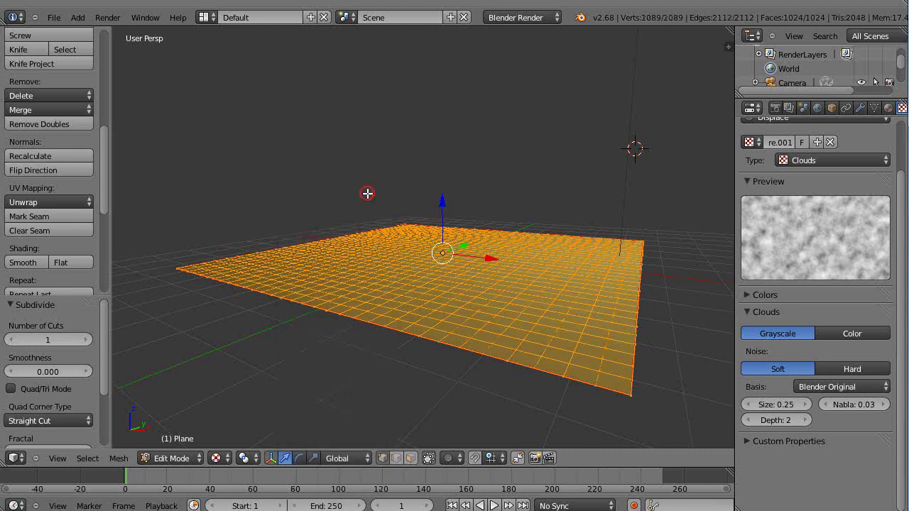
pyautogui.press('w')
pyautogui.click(368, 193)
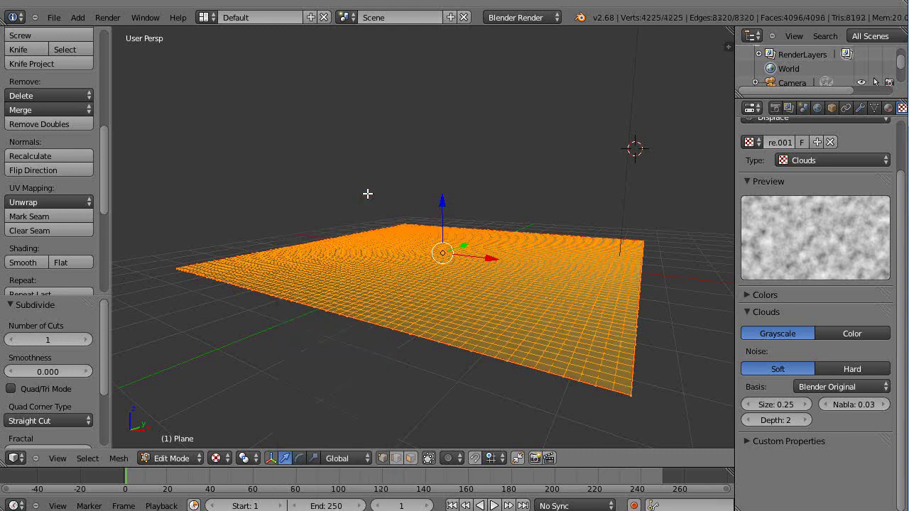
pyautogui.press('w')
pyautogui.click(367, 193)
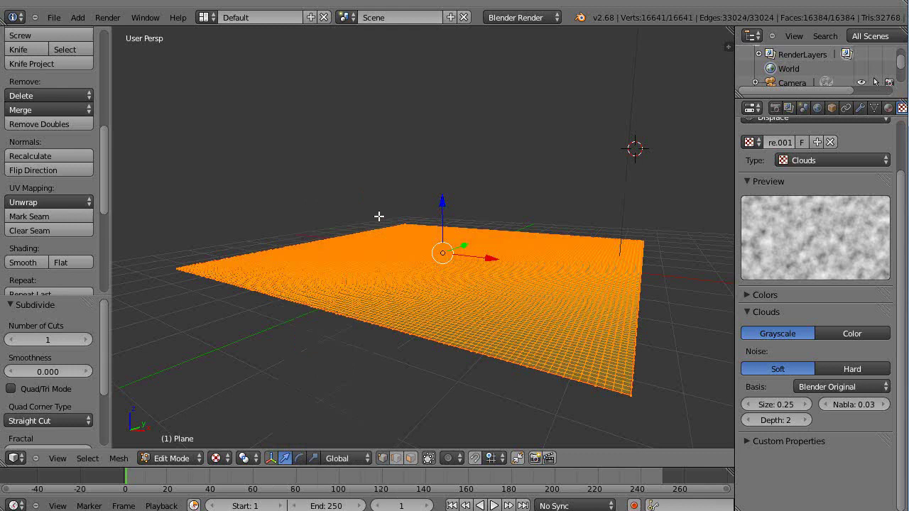
# Zoom around the displaced terrain in Object Mode, then return to Edit Mode.
pyautogui.press('Tab')
pyautogui.scroll(4, 562, 337)
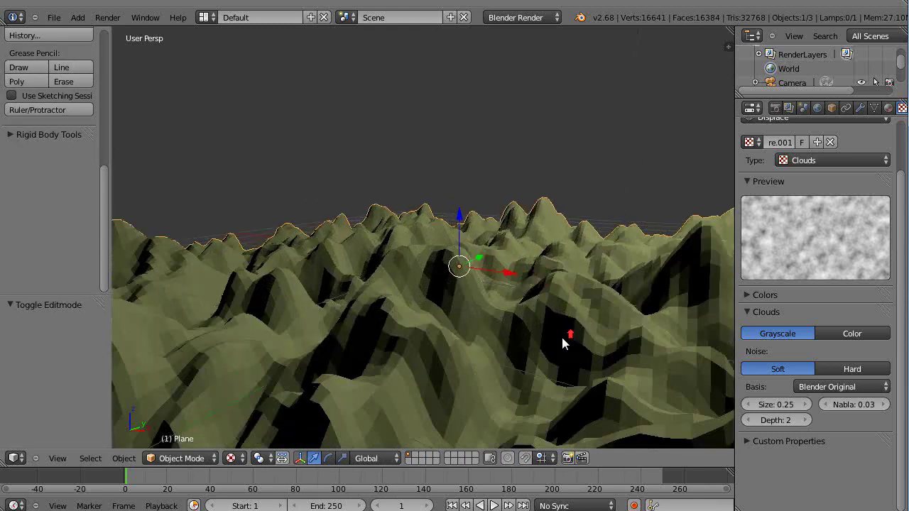
pyautogui.scroll(-4, 562, 337)
pyautogui.scroll(5, 562, 338)
pyautogui.scroll(4, 562, 338)
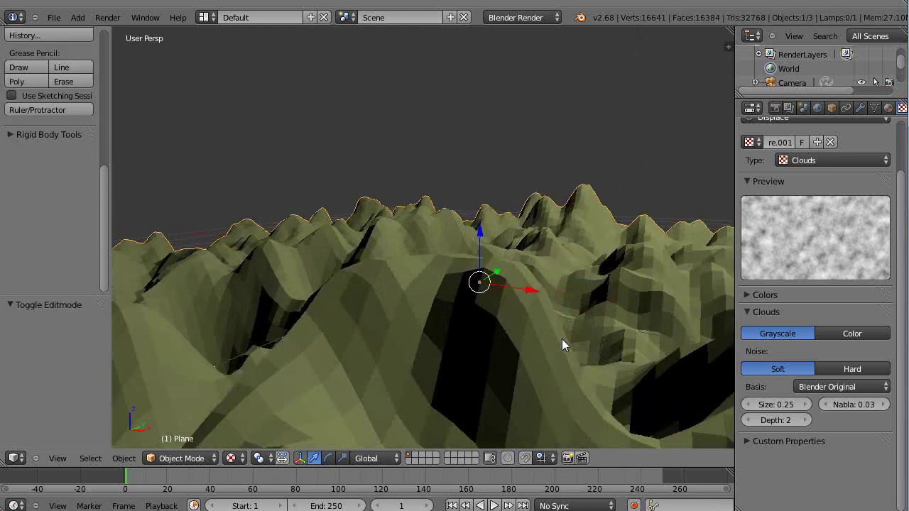
pyautogui.scroll(-3, 552, 329)
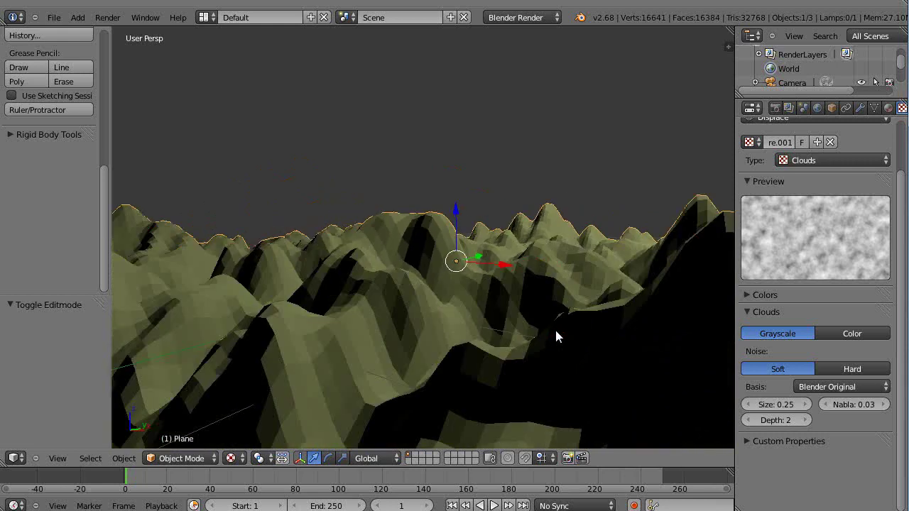
pyautogui.press('Tab')
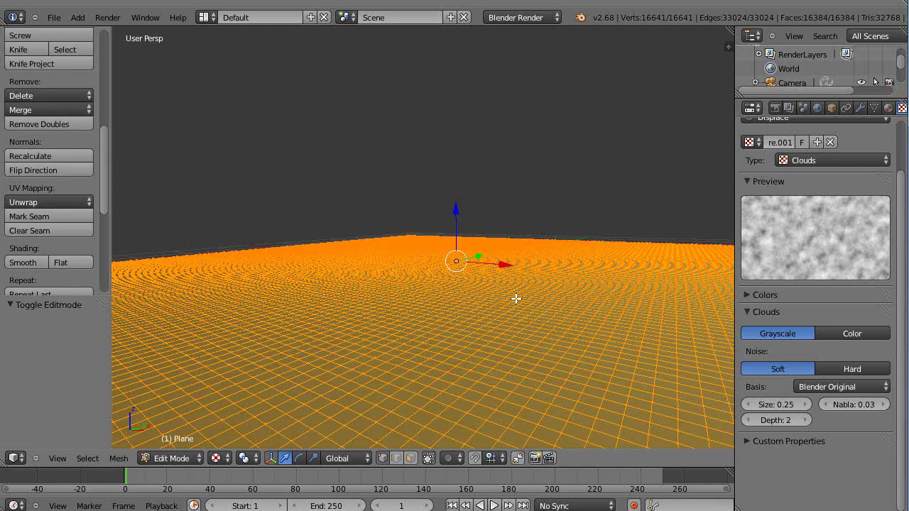
# Undo the earlier subdivisions back to a coarse grid and inspect the low-detail terrain.
pyautogui.hotkey('ctrl', 'z')
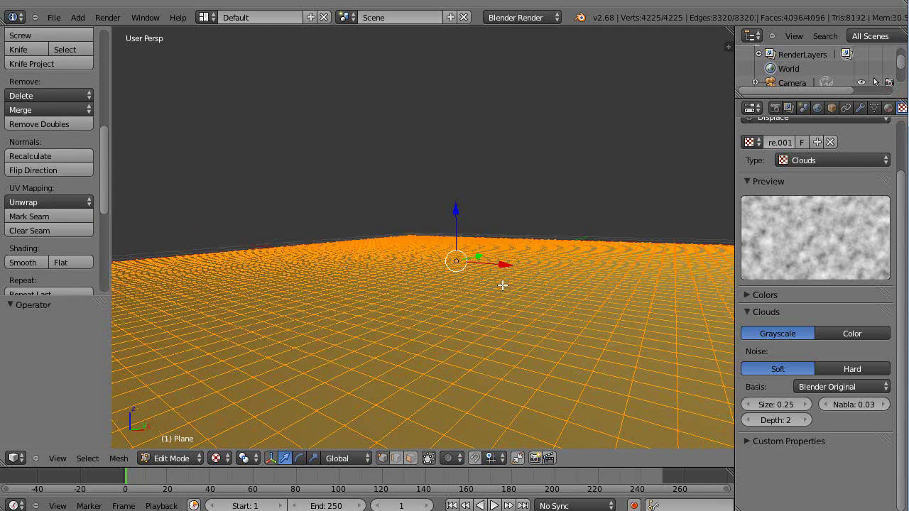
pyautogui.press('Tab')
pyautogui.scroll(-3, 421, 256)
pyautogui.moveTo(481, 299); pyautogui.dragTo(478, 319, button='middle')
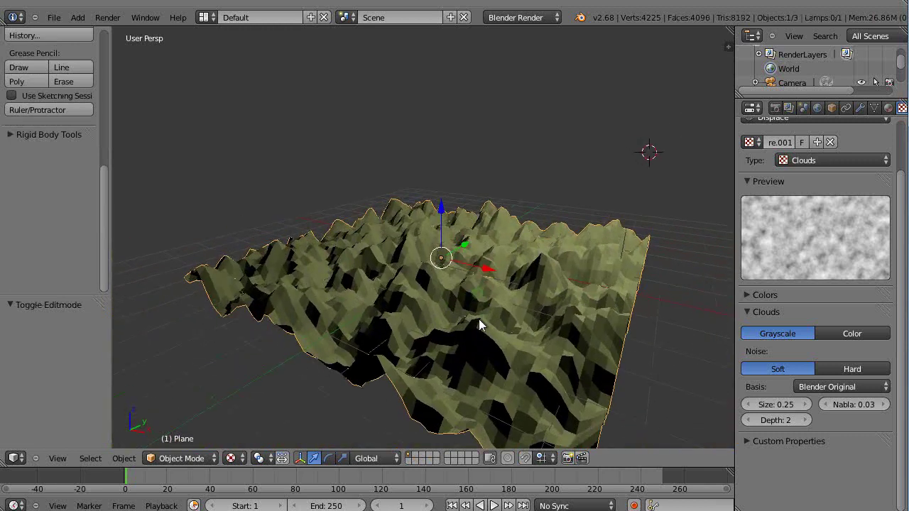
pyautogui.press('Tab')
pyautogui.hotkey('ctrl', 'z')
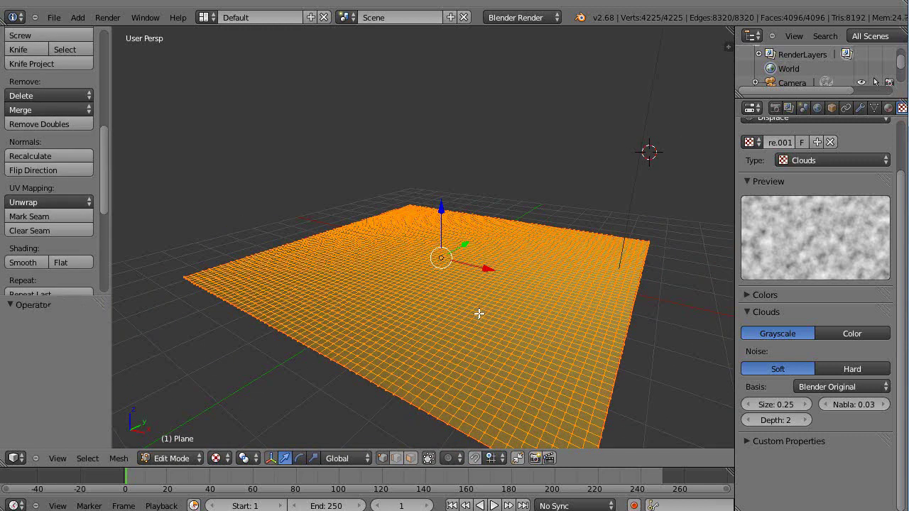
pyautogui.hotkey('ctrl', 'z')
pyautogui.hotkey('ctrl', 'z')
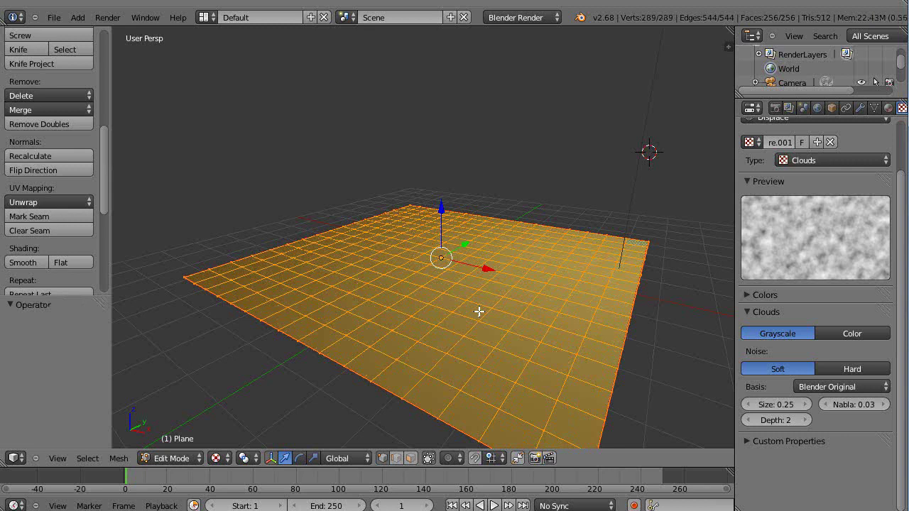
pyautogui.press('Tab')
pyautogui.moveTo(479, 311)
pyautogui.mouseDown(button='middle')
pyautogui.moveTo(459, 292)
pyautogui.moveTo(397, 324)
pyautogui.moveTo(477, 314)
pyautogui.moveTo(480, 297)
pyautogui.moveTo(492, 306)
pyautogui.mouseUp(button='middle')
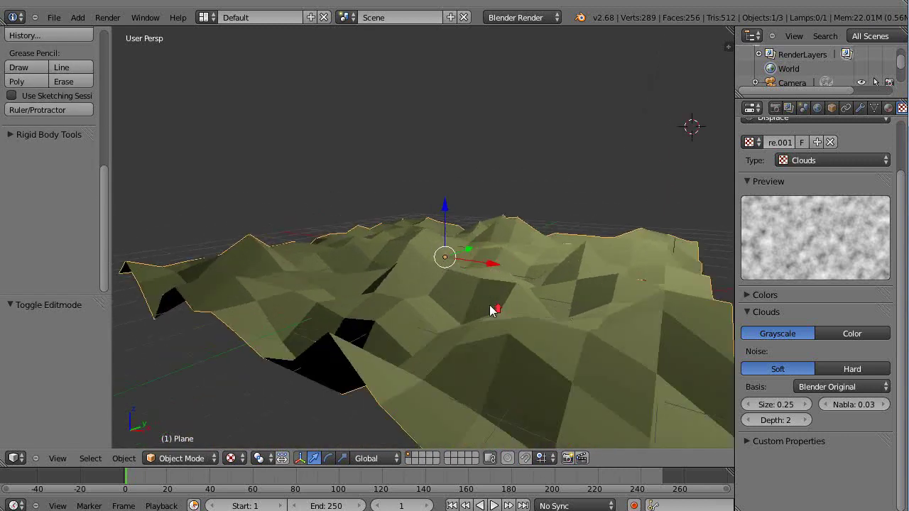
pyautogui.scroll(2, 493, 305)
pyautogui.scroll(-3, 493, 306)
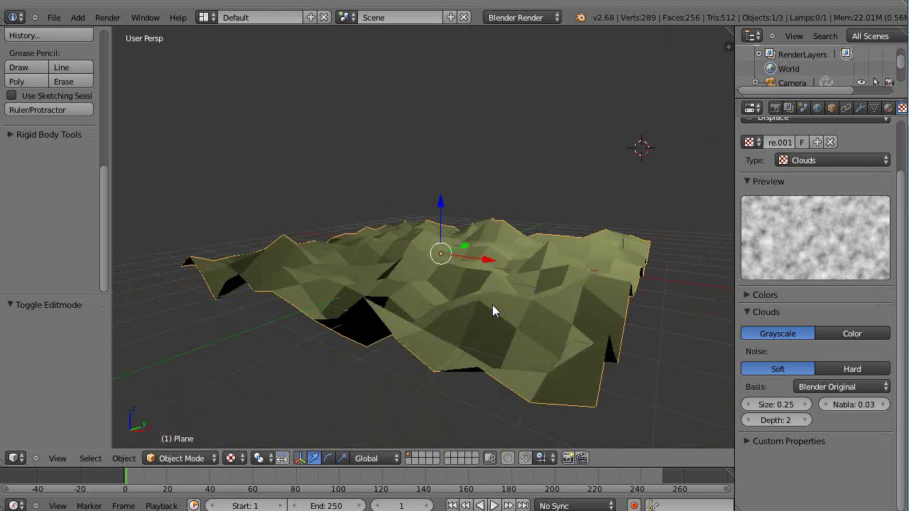
# Subdivide the grid four times to 66049 vertices and view the denser terrain in Object Mode.
pyautogui.press('Tab')
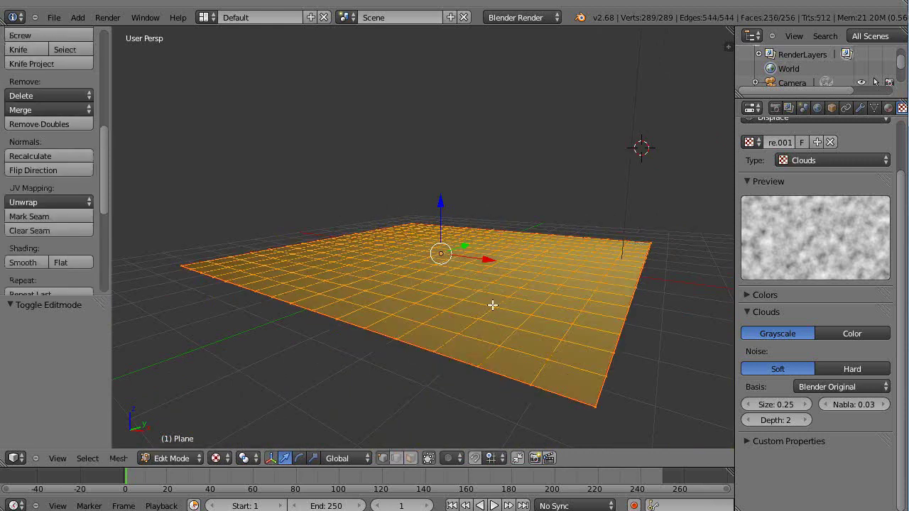
pyautogui.press('w')
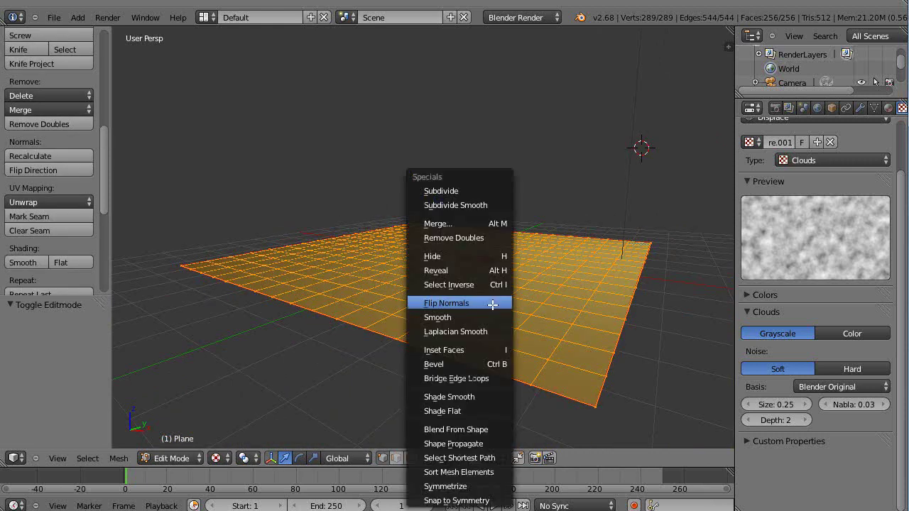
pyautogui.click(459, 191)
pyautogui.press('w')
pyautogui.click(449, 190)
pyautogui.press('w')
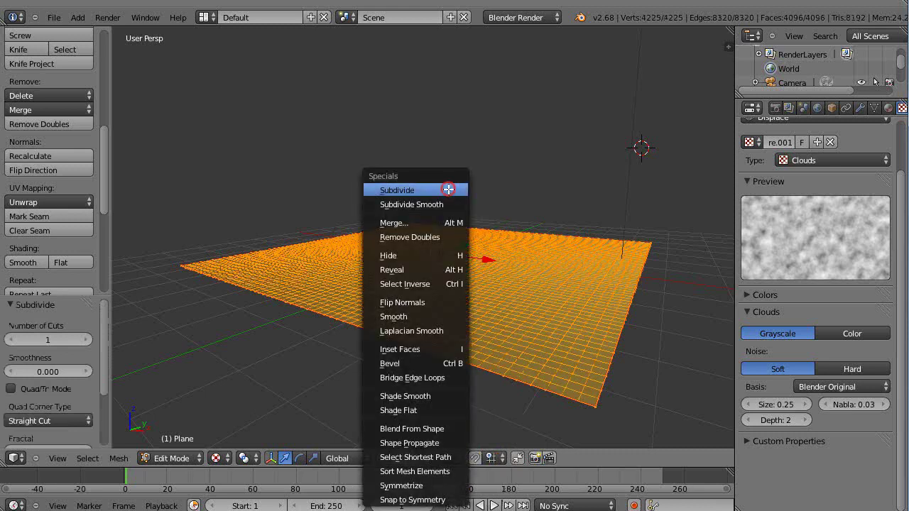
pyautogui.click(449, 190)
pyautogui.press('w')
pyautogui.click(449, 189)
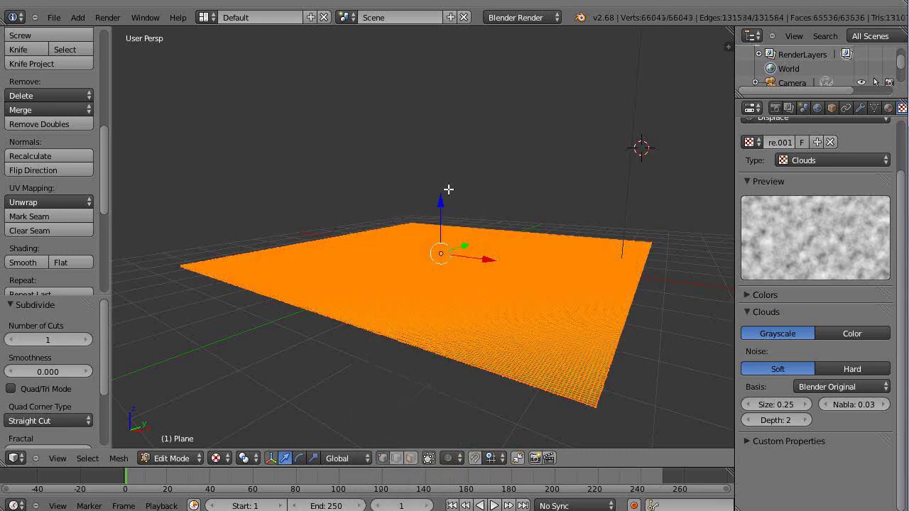
pyautogui.press('Tab')
pyautogui.scroll(4, 475, 290)
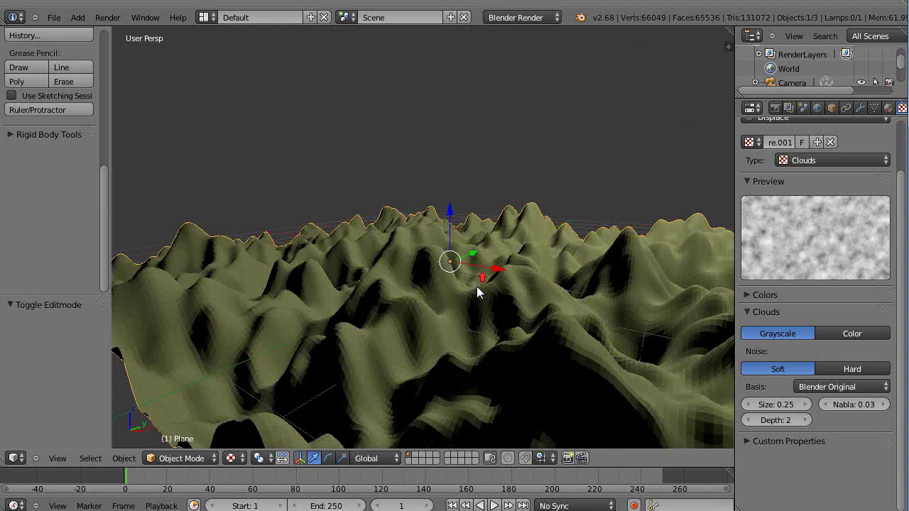
pyautogui.scroll(-3, 484, 296)
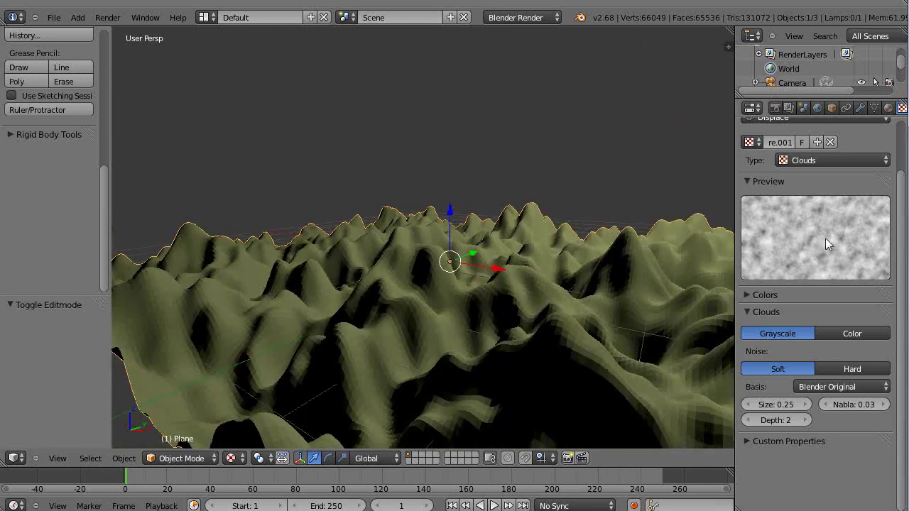
# Switch the displacement texture type from Clouds to Marble and orbit to view the ridges.
pyautogui.click(814, 160)
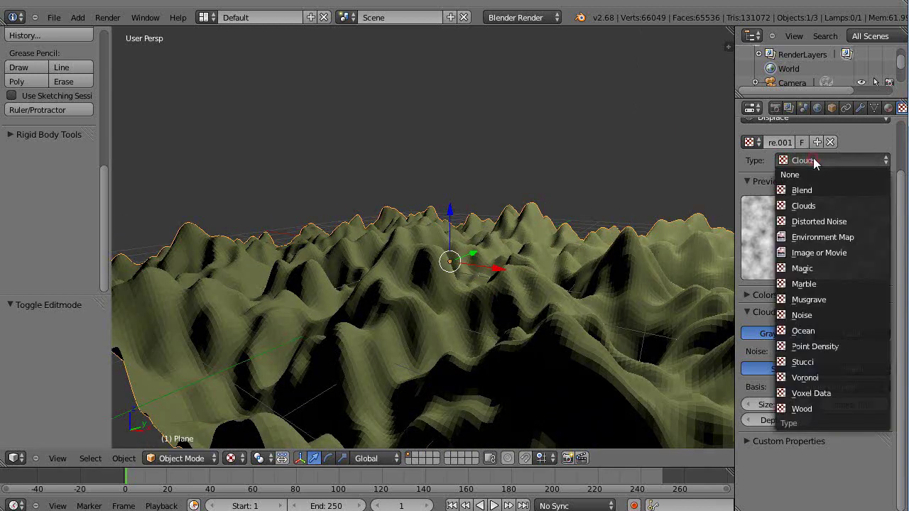
pyautogui.click(805, 285)
pyautogui.click(566, 298)
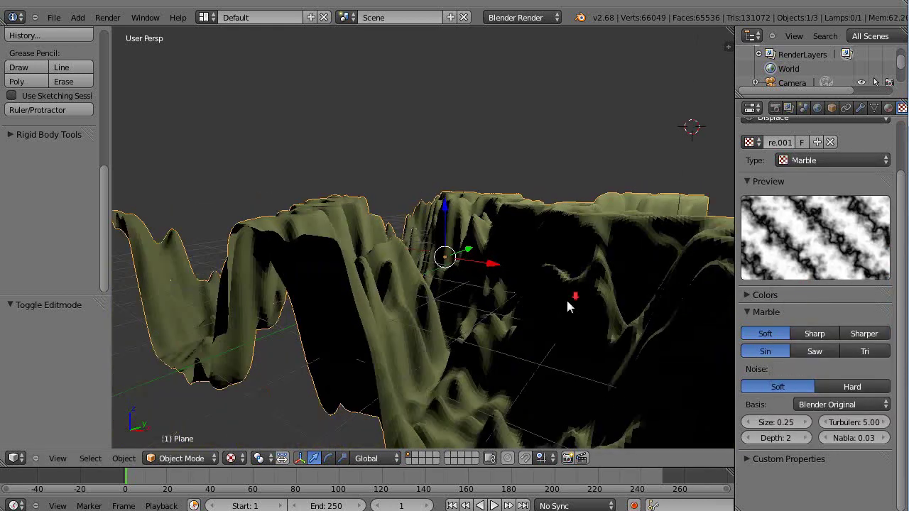
pyautogui.moveTo(493, 276); pyautogui.dragTo(473, 274, button='middle')
pyautogui.scroll(3, 466, 297)
pyautogui.scroll(-2, 465, 296)
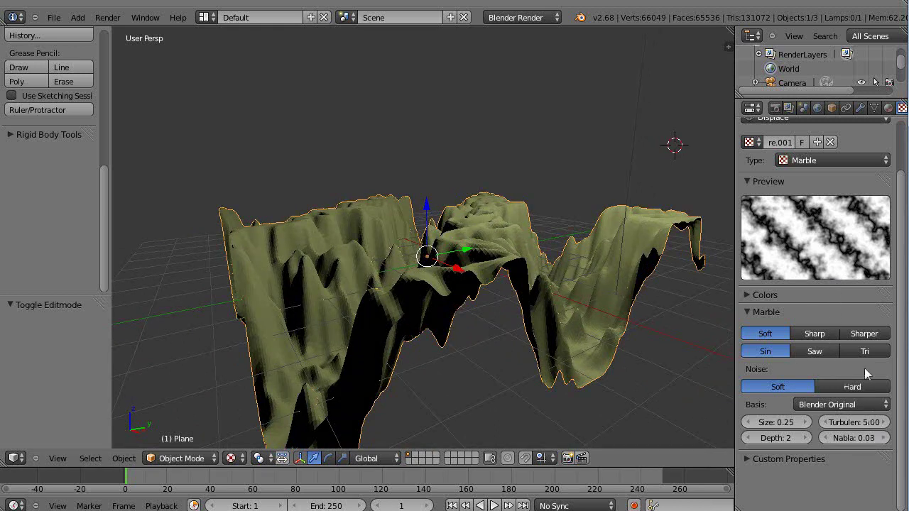
# In the modifier panel, drag the Displace strength down to -0.003.
pyautogui.click(860, 108)
pyautogui.moveTo(875, 297); pyautogui.dragTo(845, 307)
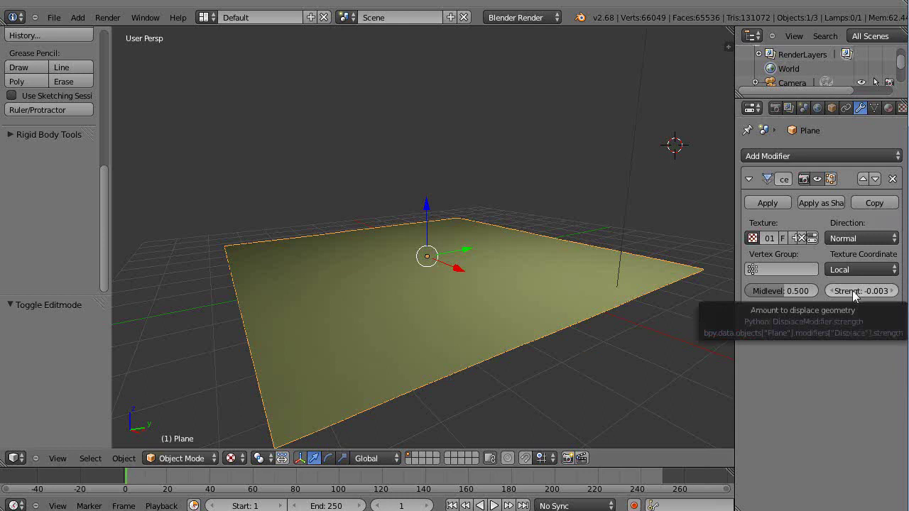
# Keyframe Displace strength at -0.003 on frame 1 and 0.488 on frame 114.
pyautogui.press('i')
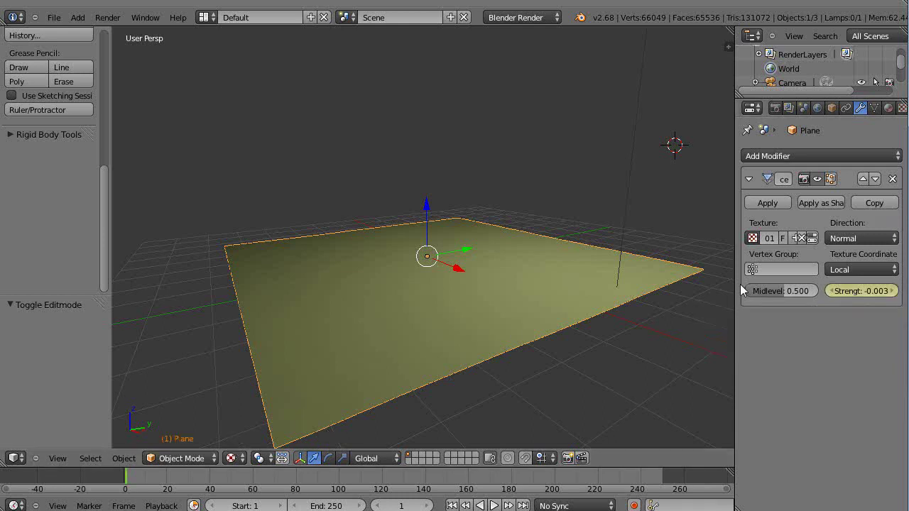
pyautogui.click(369, 484)
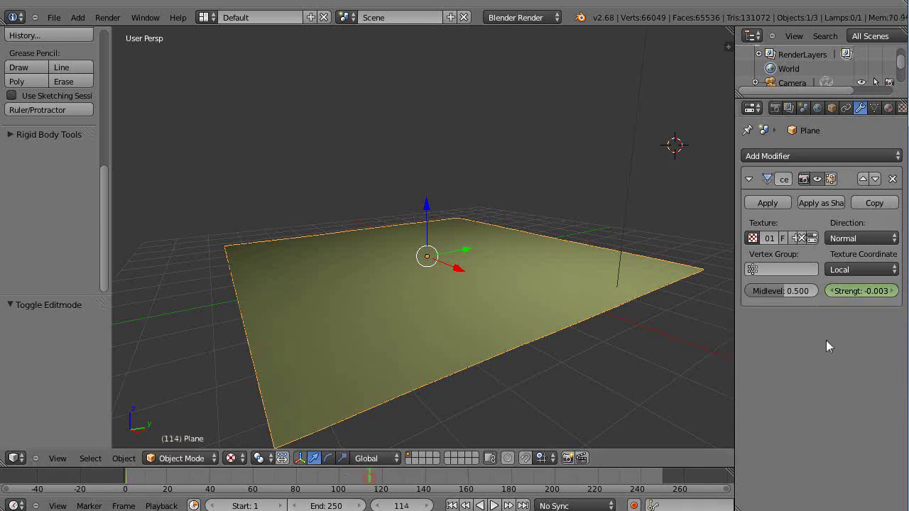
pyautogui.moveTo(846, 292); pyautogui.dragTo(865, 295)
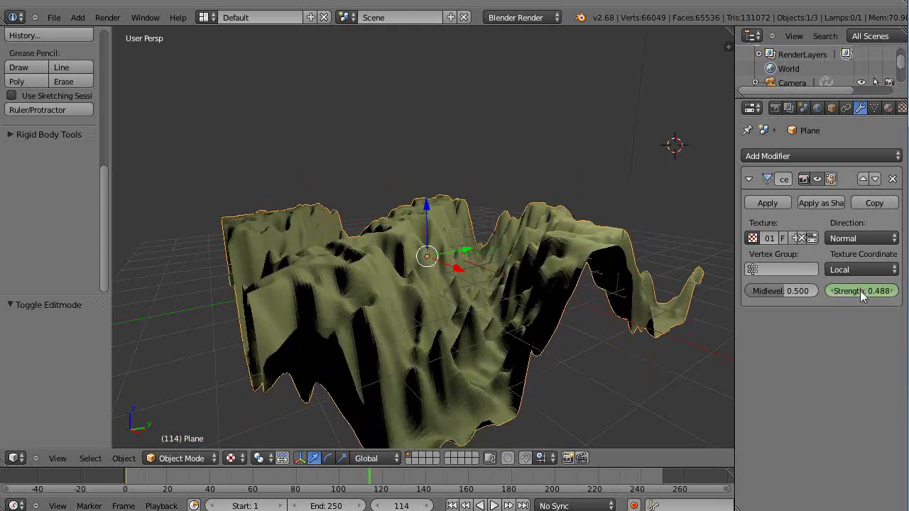
pyautogui.press('i')
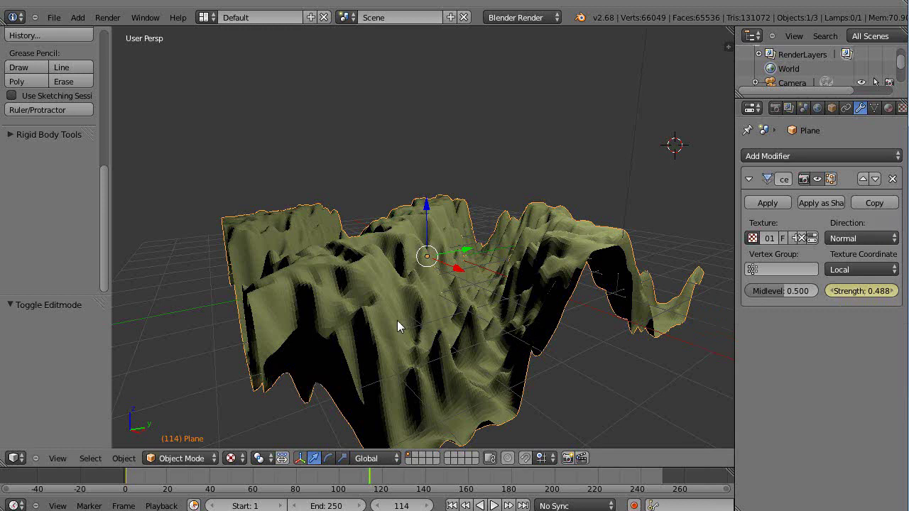
# Play the animation from the start and orbit around the rising terrain.
pyautogui.hotkey('alt', 'a')
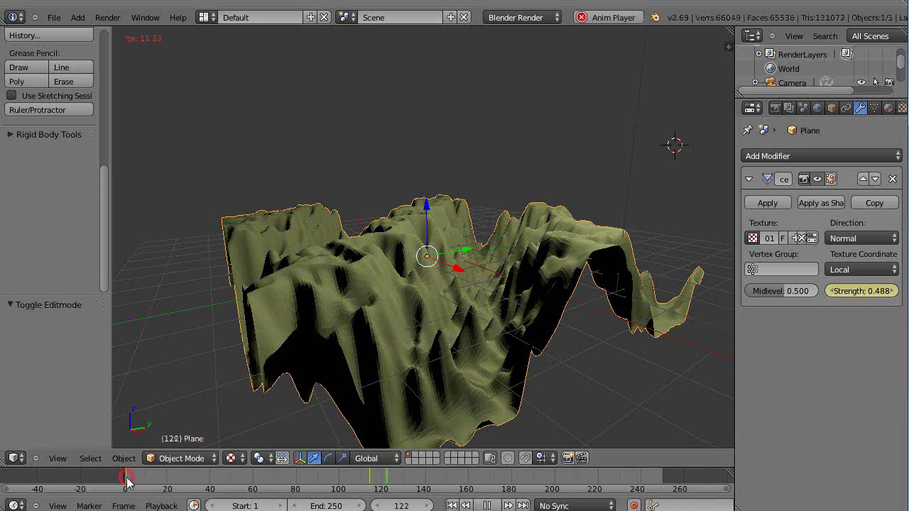
pyautogui.click(131, 483)
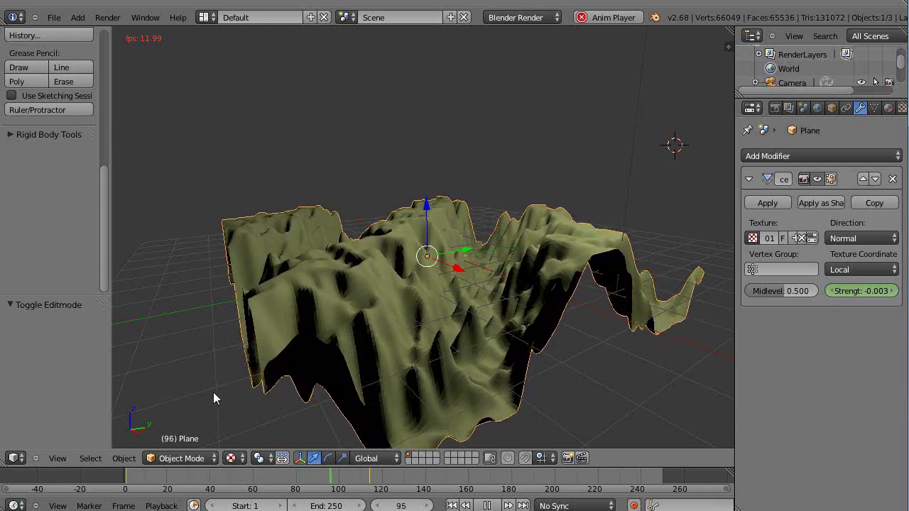
pyautogui.moveTo(221, 395); pyautogui.dragTo(284, 403, button='middle')
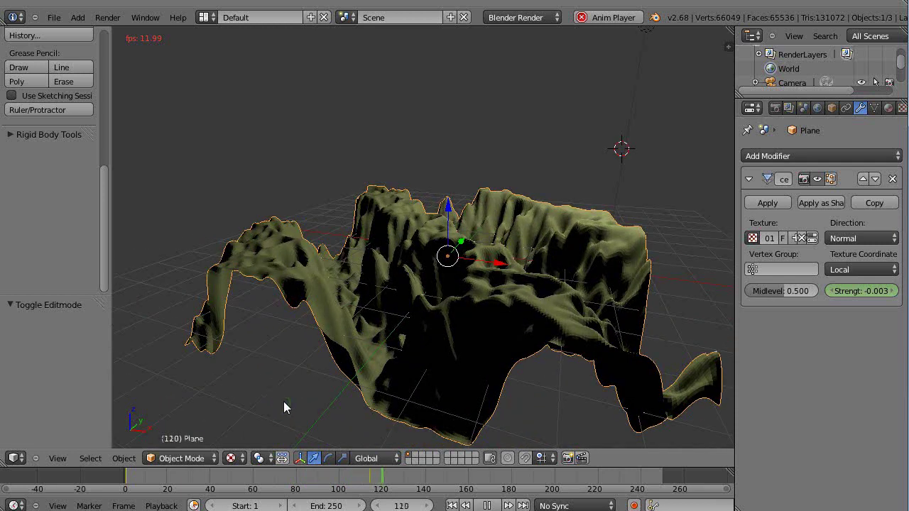